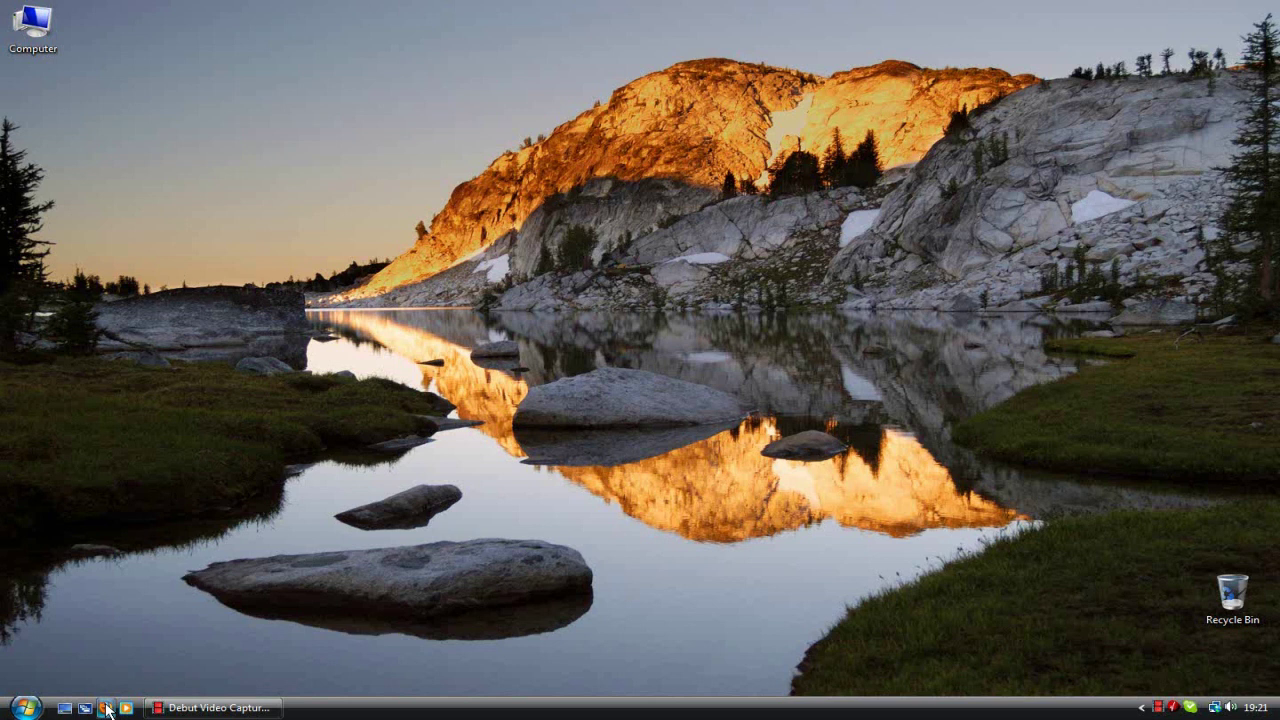
left_click(105, 708)
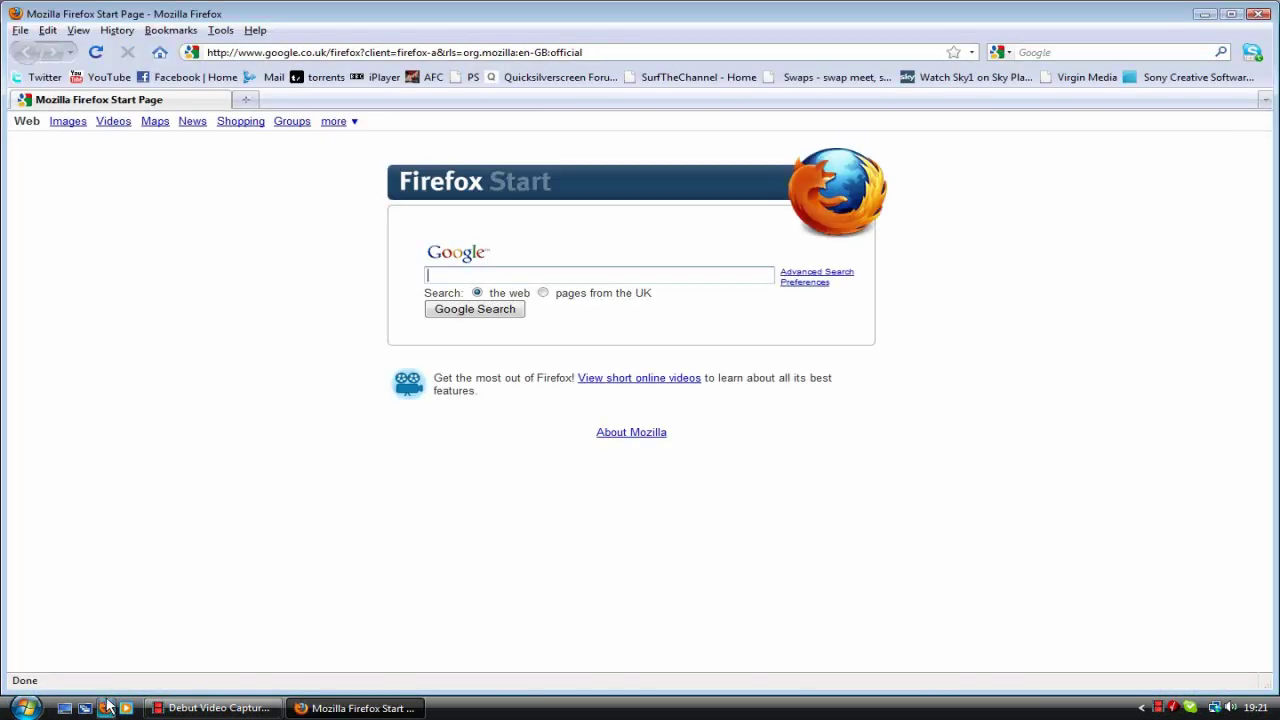
left_click(604, 52)
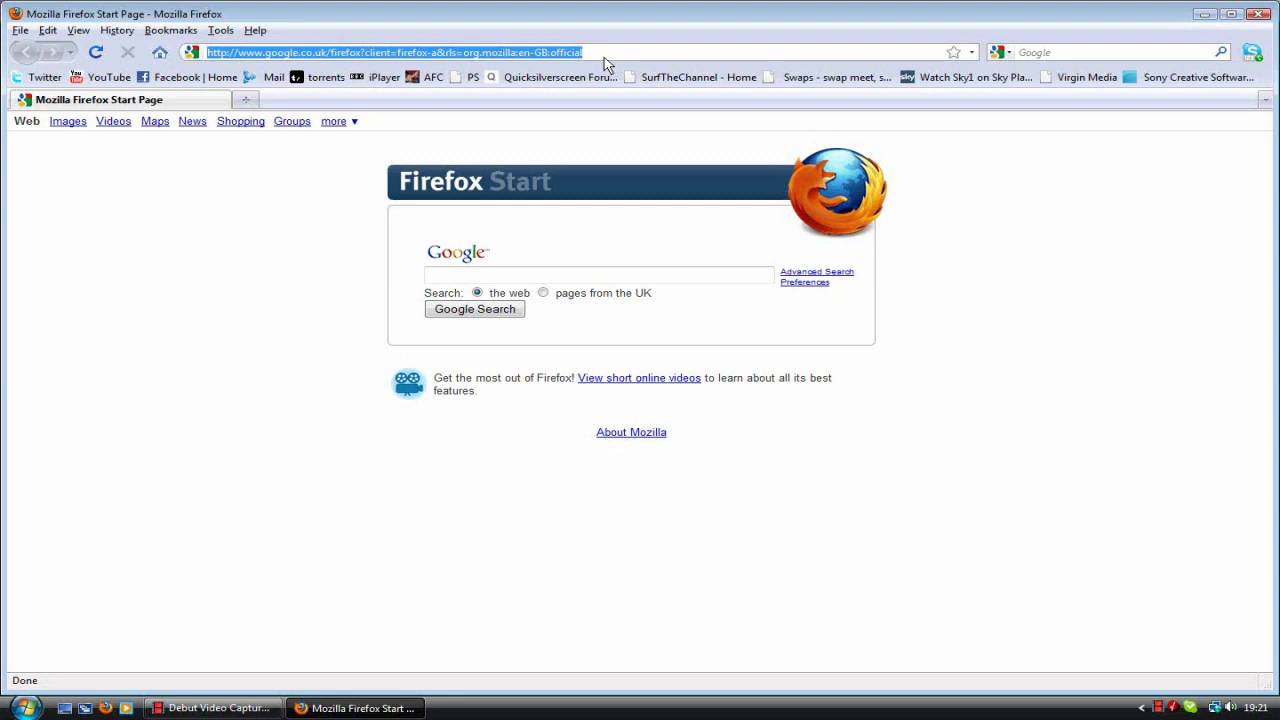
type("ww")
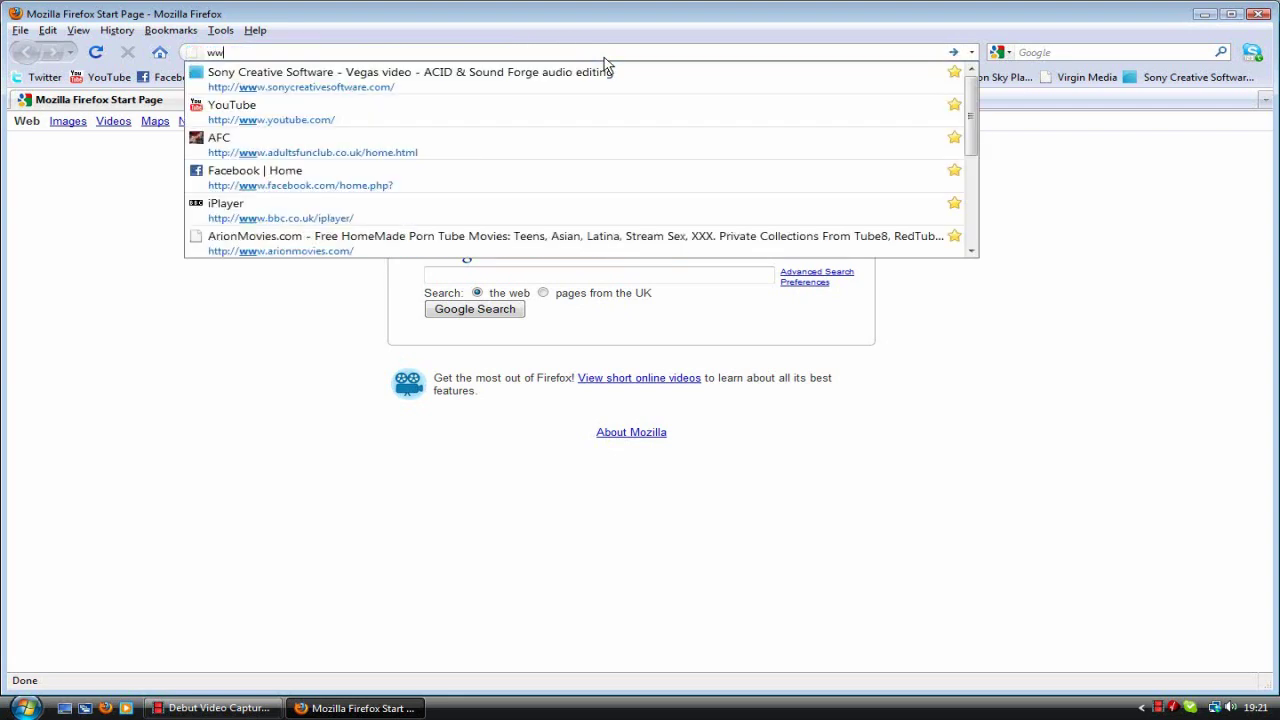
type("w.cclean")
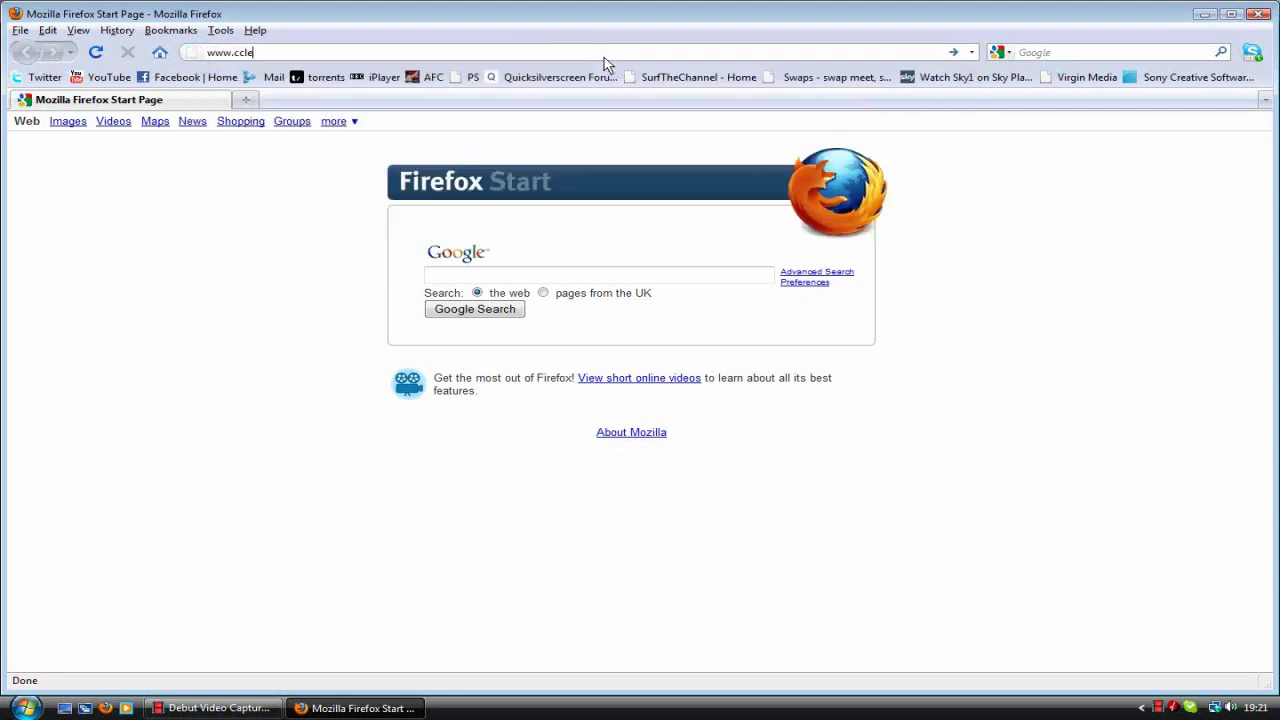
type("er.com")
key("Return")
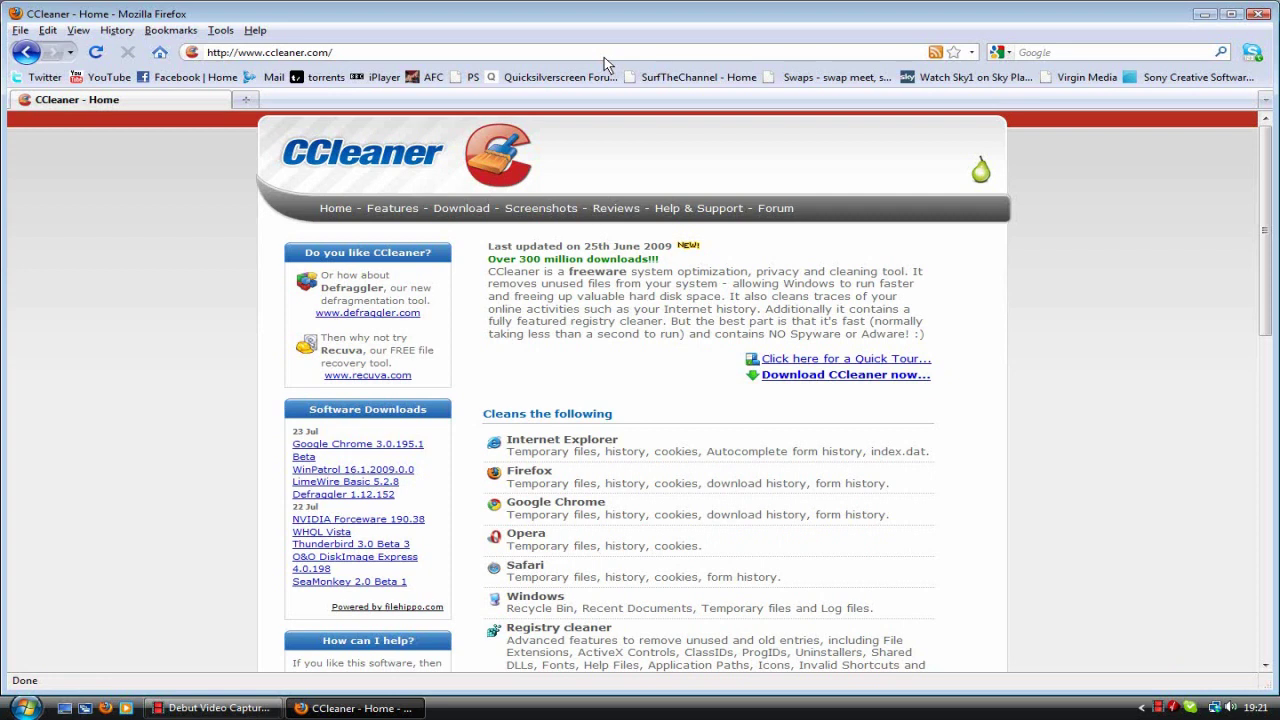
Download the latest CCleaner installer ccsetup221.exe from FileHippo and save it to disk
left_click(817, 378)
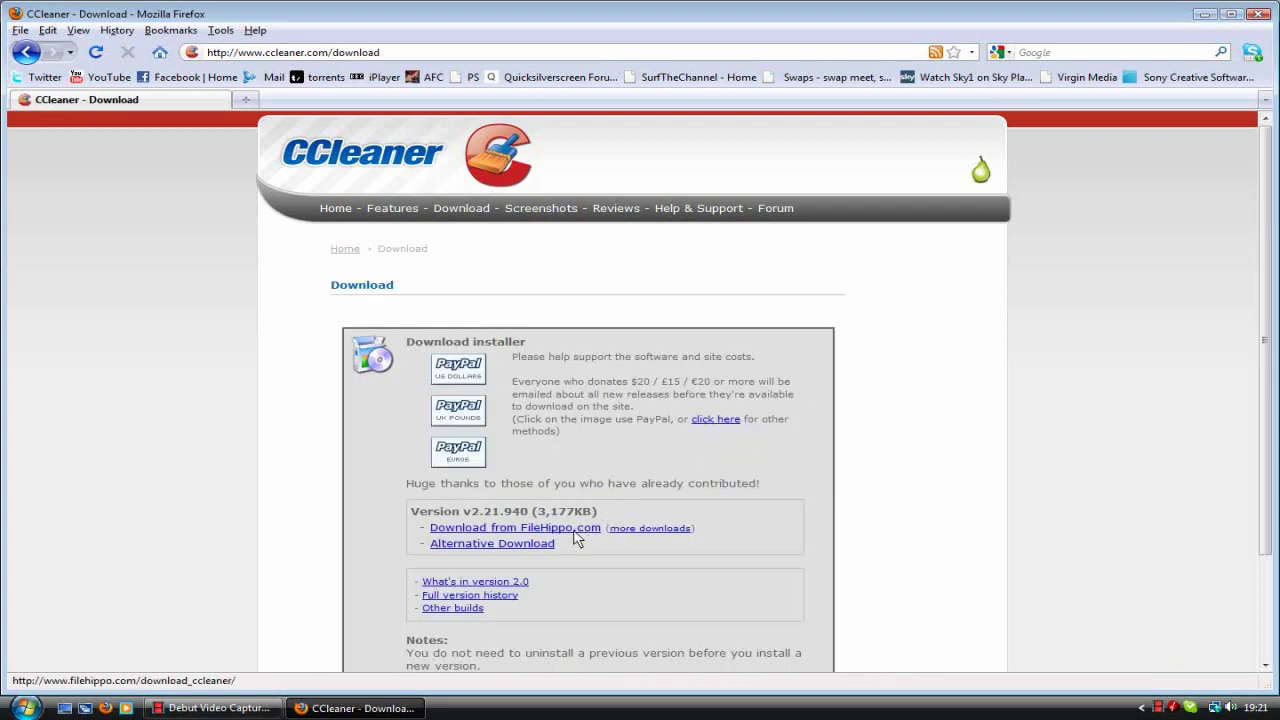
left_click(560, 530)
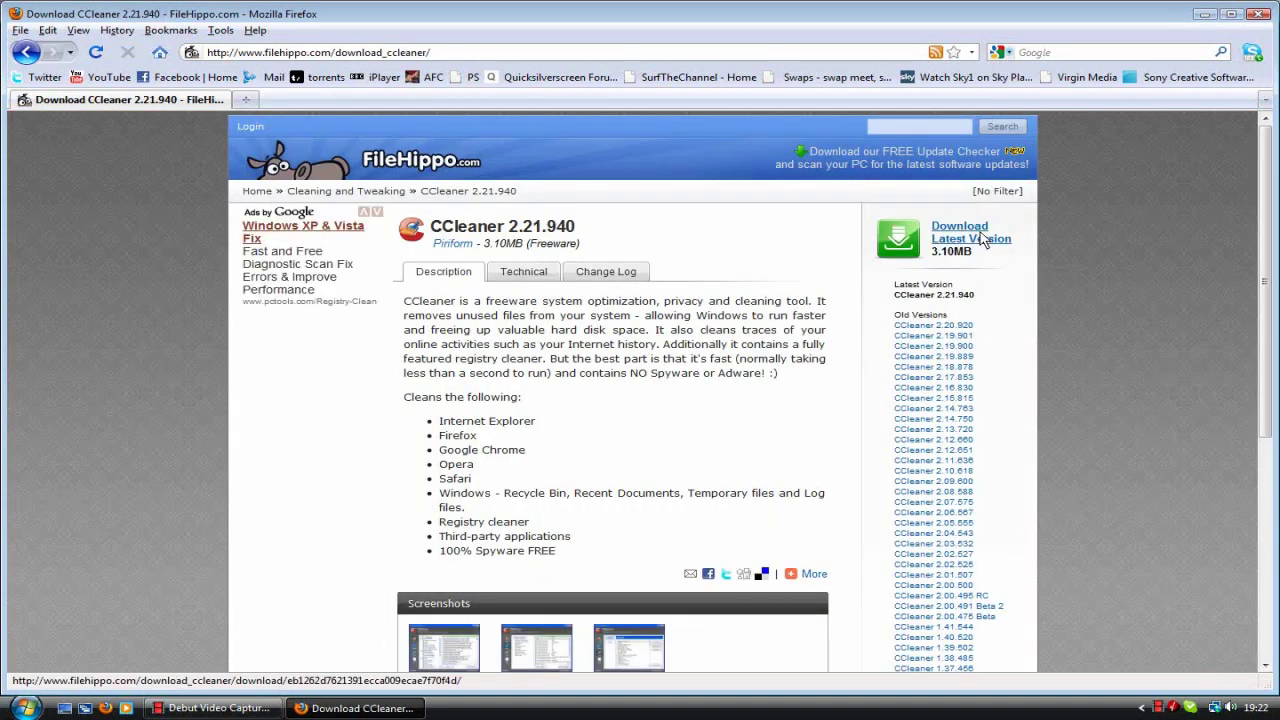
left_click(982, 238)
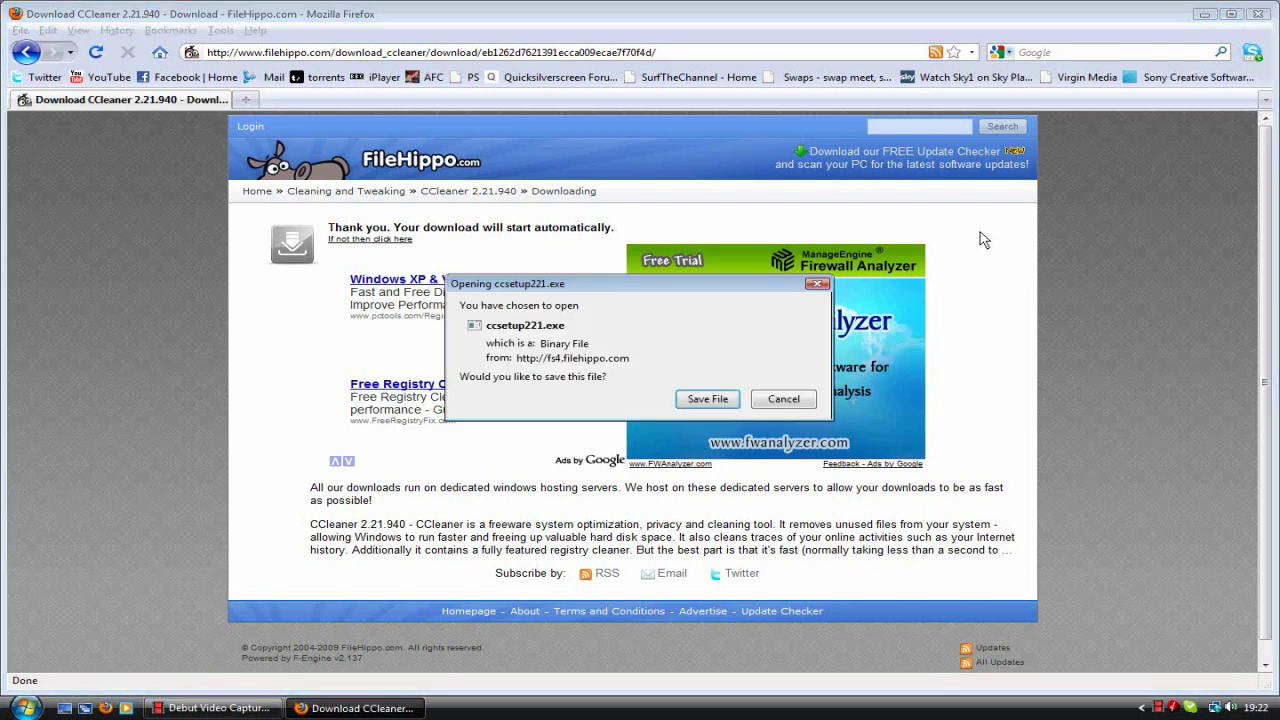
left_click(690, 398)
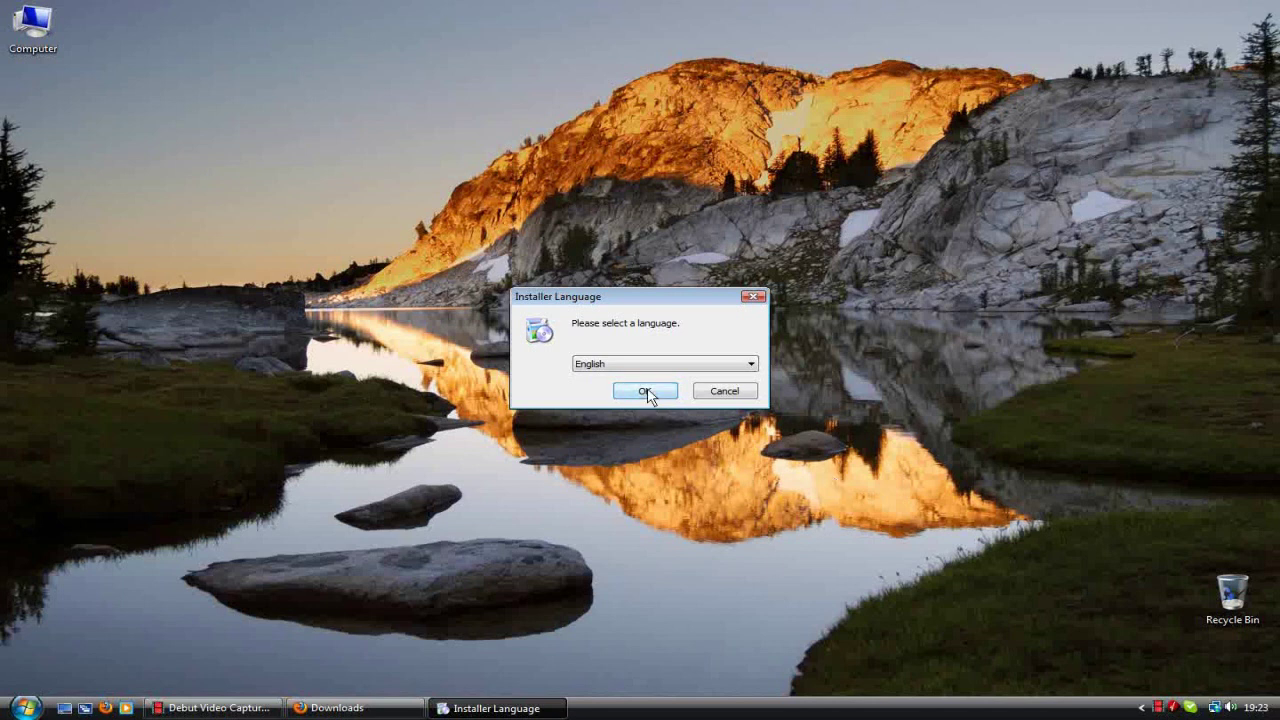
Start the installer in English, accept the licence and keep the C:\Program Files\CCleaner folder
left_click(677, 366)
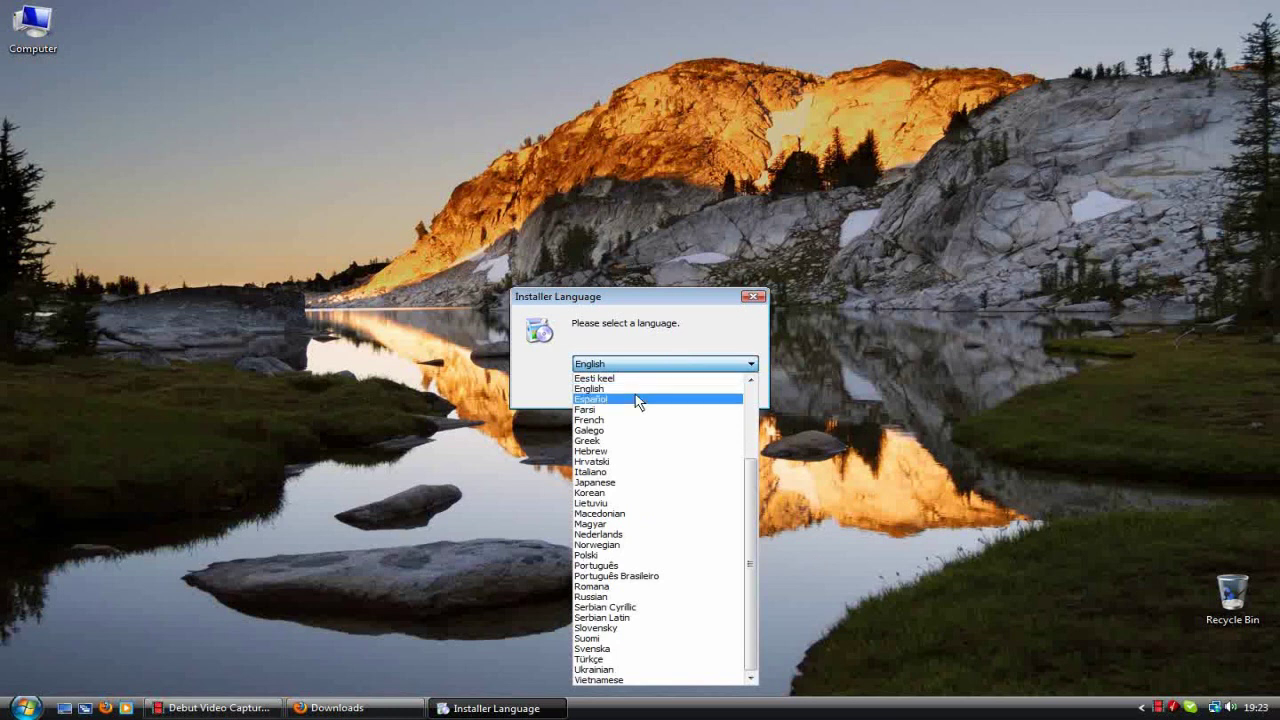
left_click(638, 389)
left_click(640, 392)
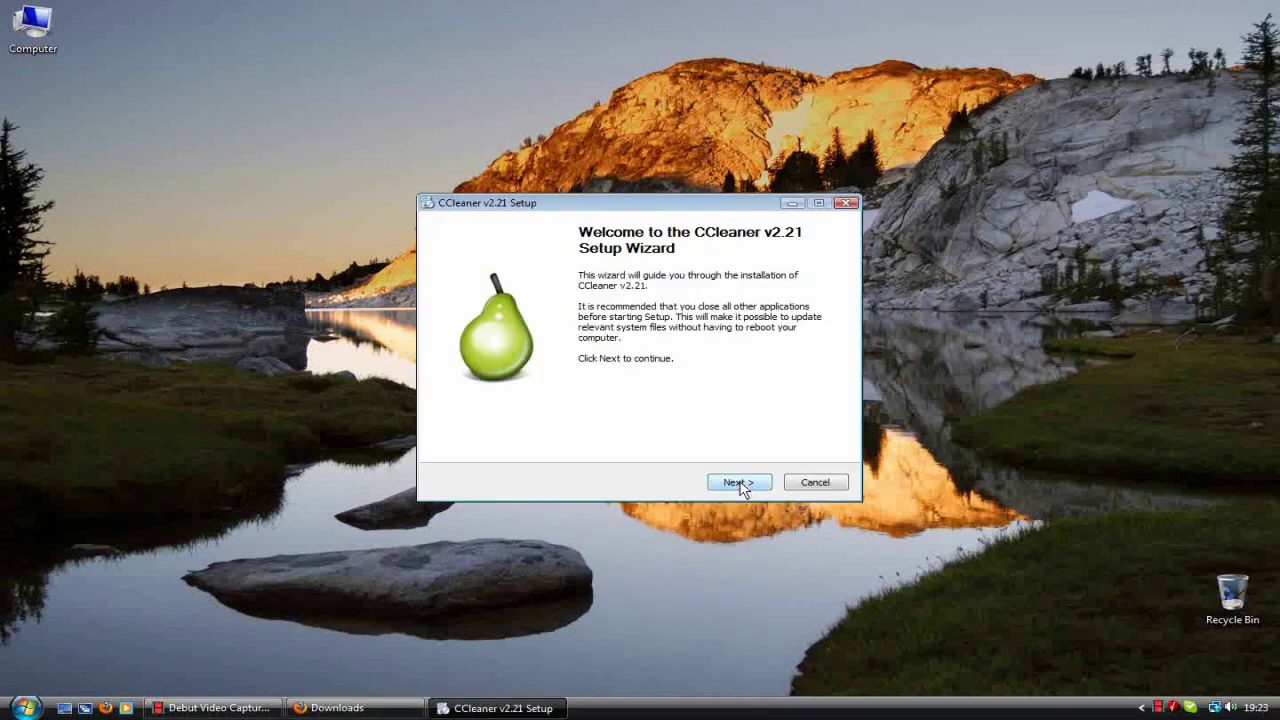
left_click(740, 484)
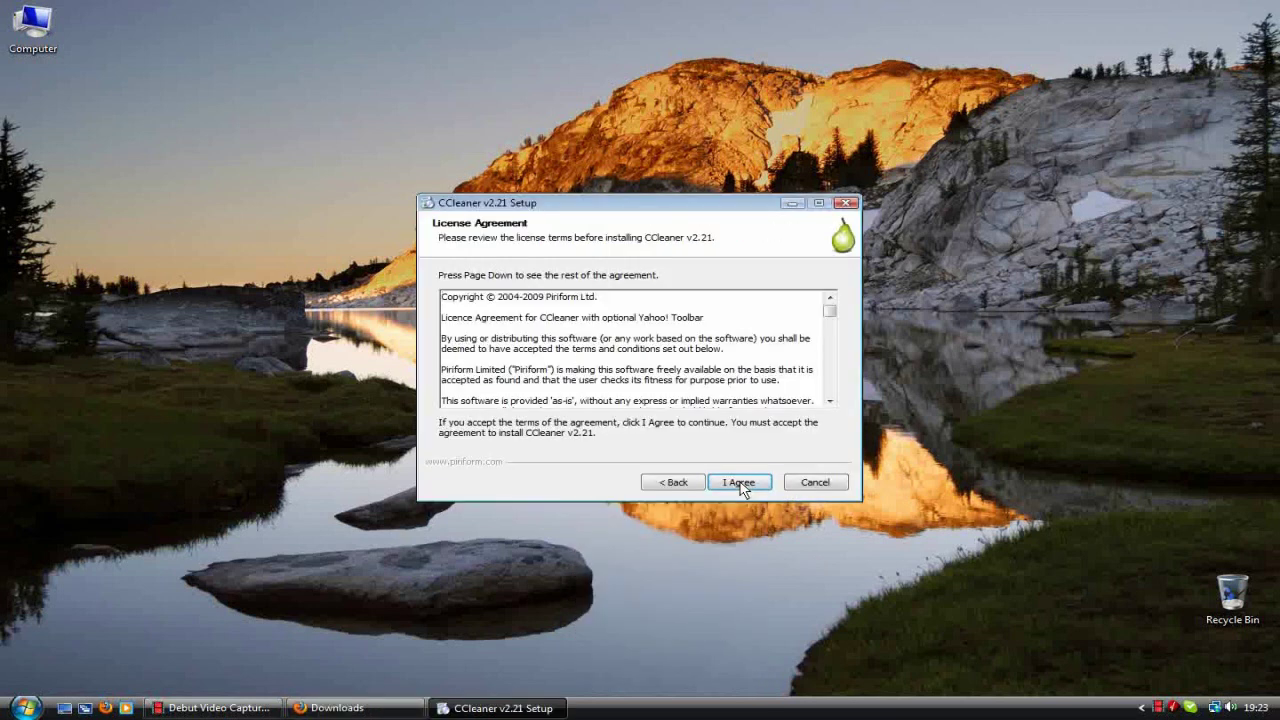
left_click(740, 484)
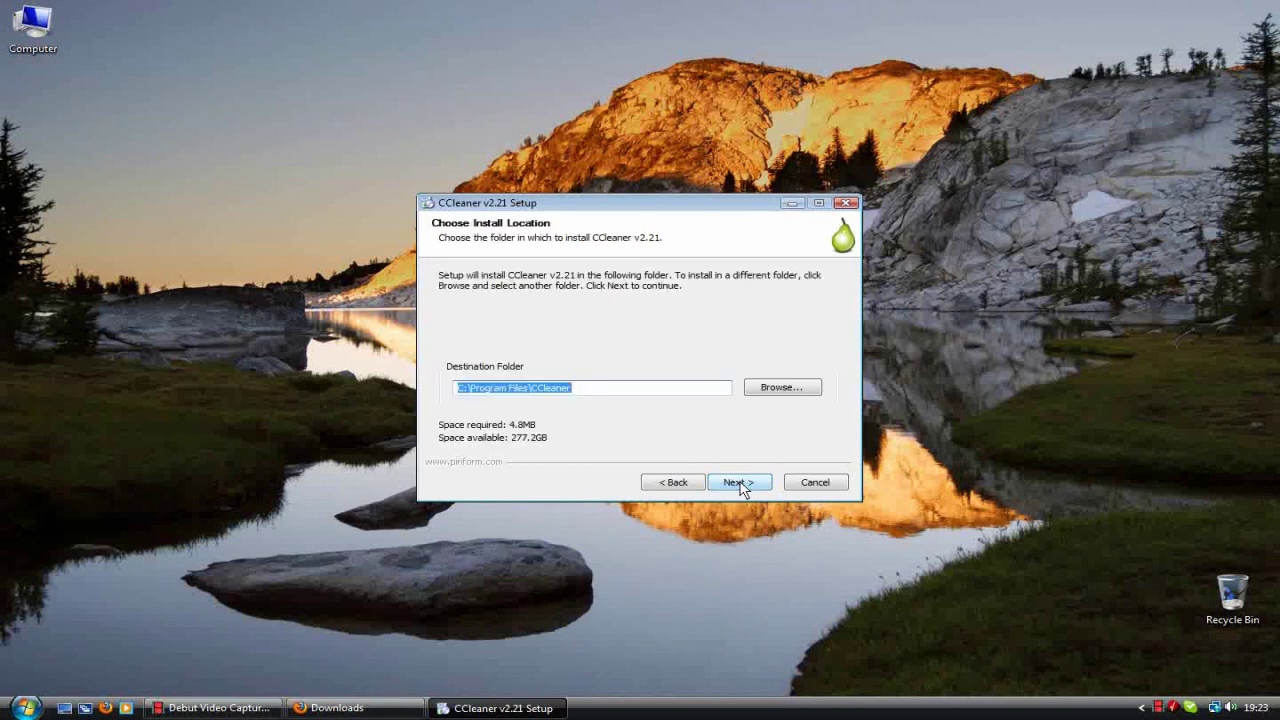
left_click(740, 484)
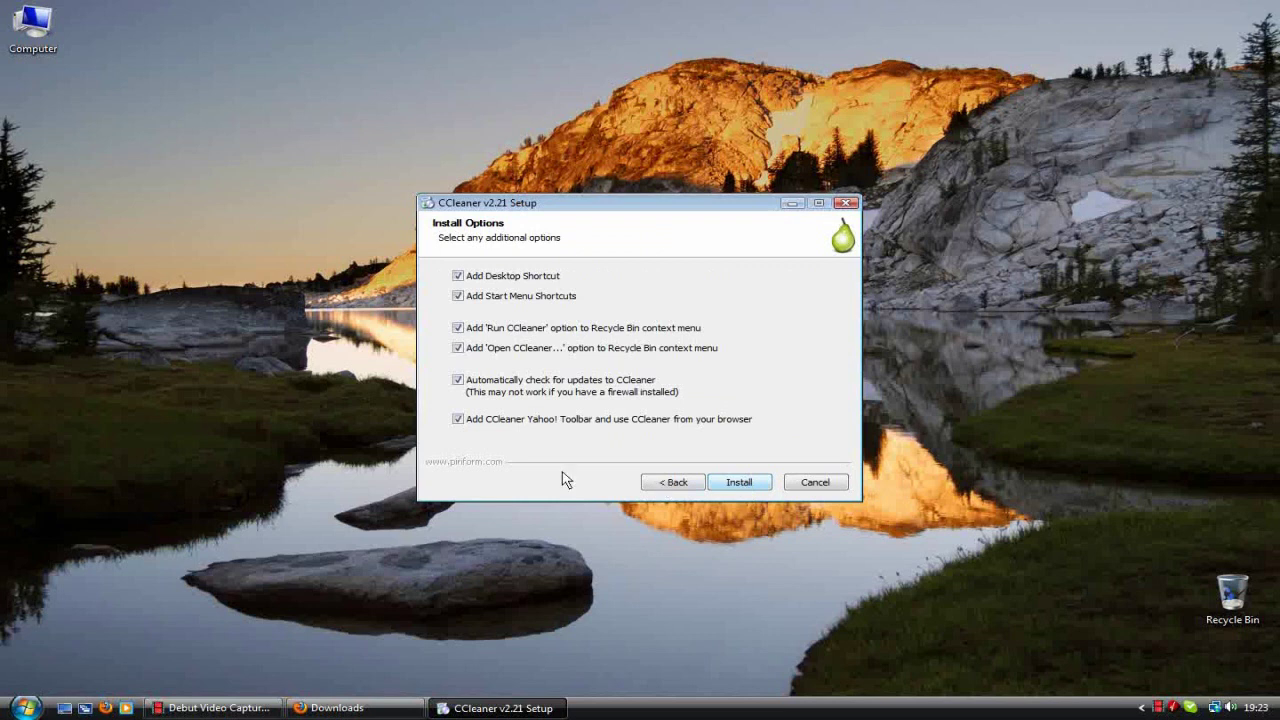
Install CCleaner without the Yahoo! Toolbar and close the setup wizard
left_click(458, 420)
left_click(739, 483)
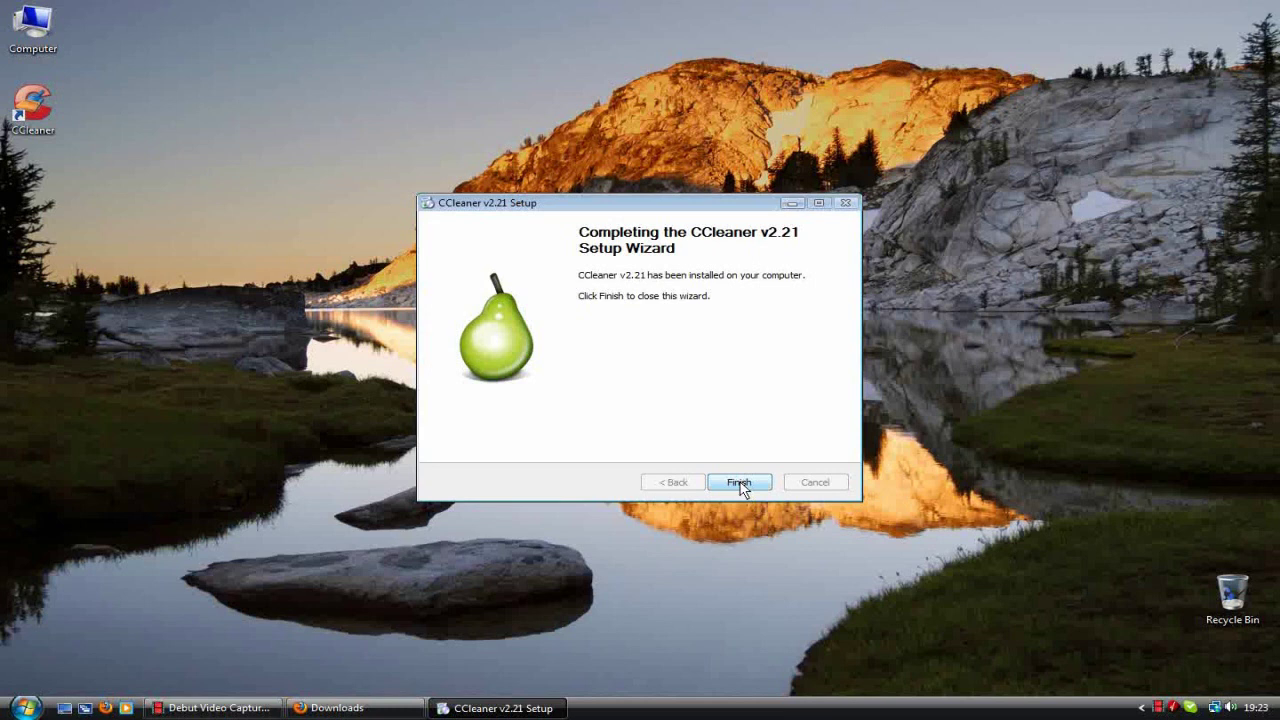
left_click(739, 483)
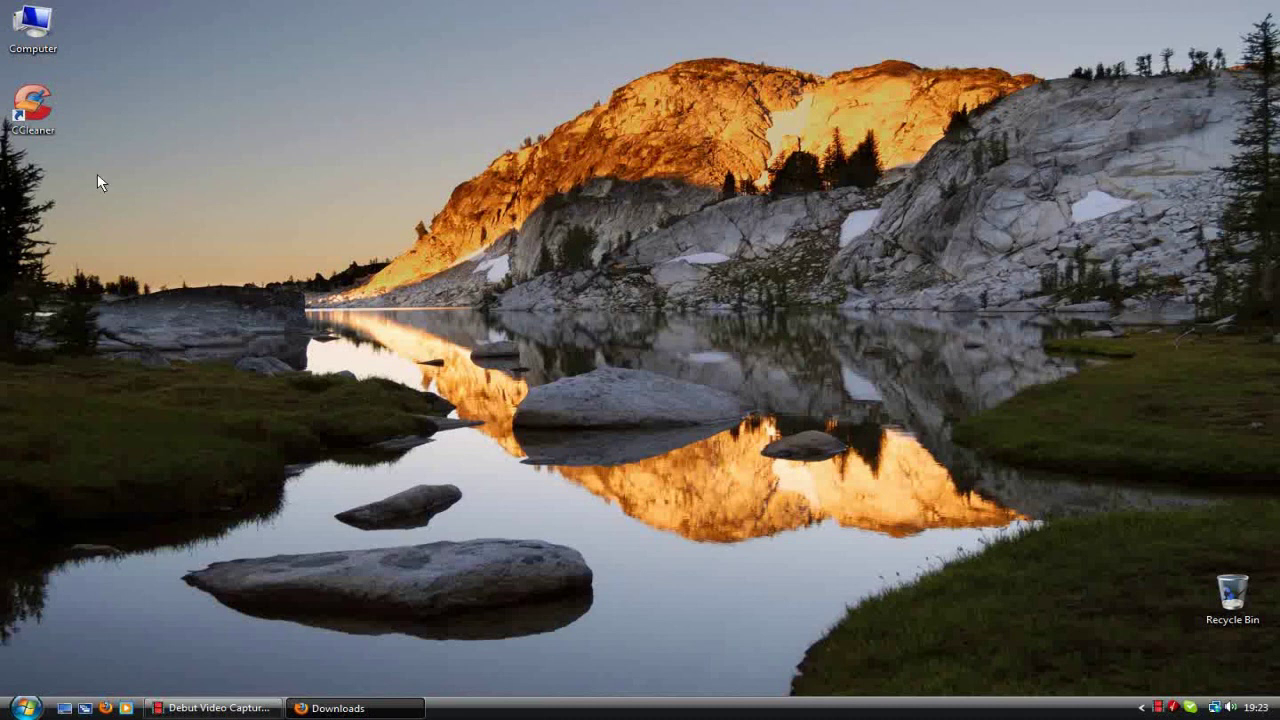
Launch CCleaner maximized and tick Windows Error Reporting, Start Menu Shortcuts and Old Prefetch data
double_click(33, 113)
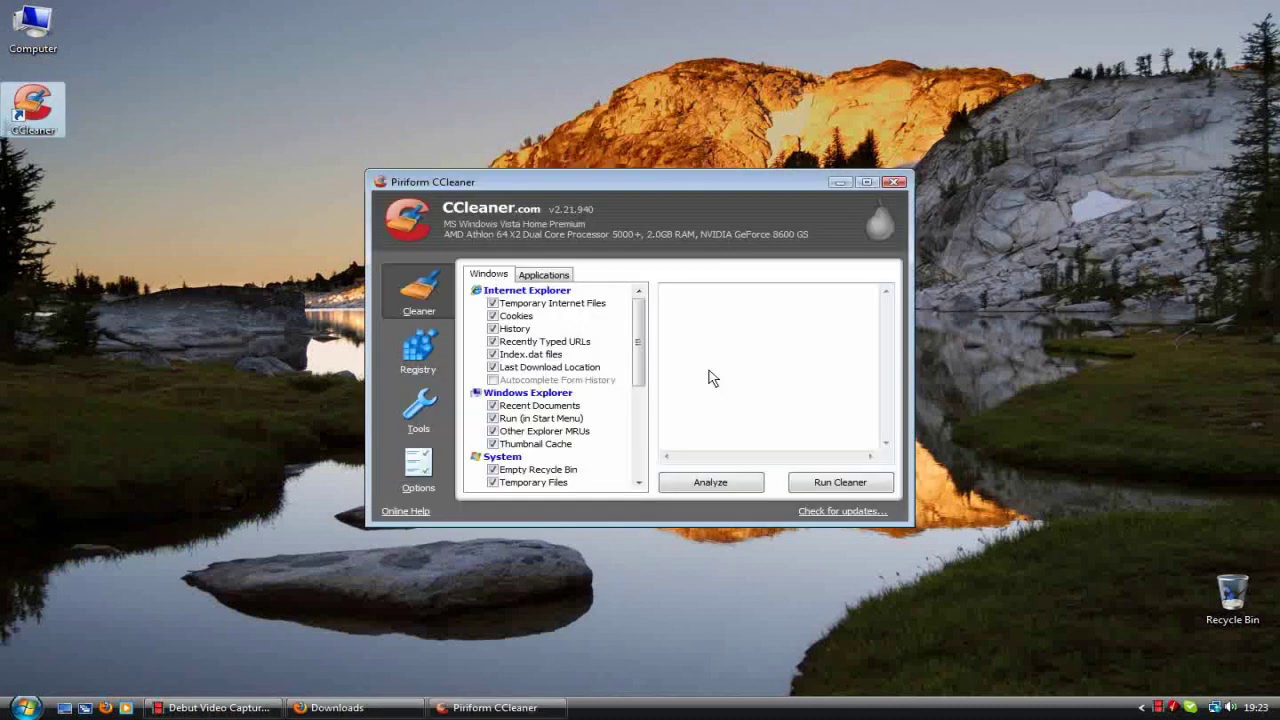
left_click(867, 183)
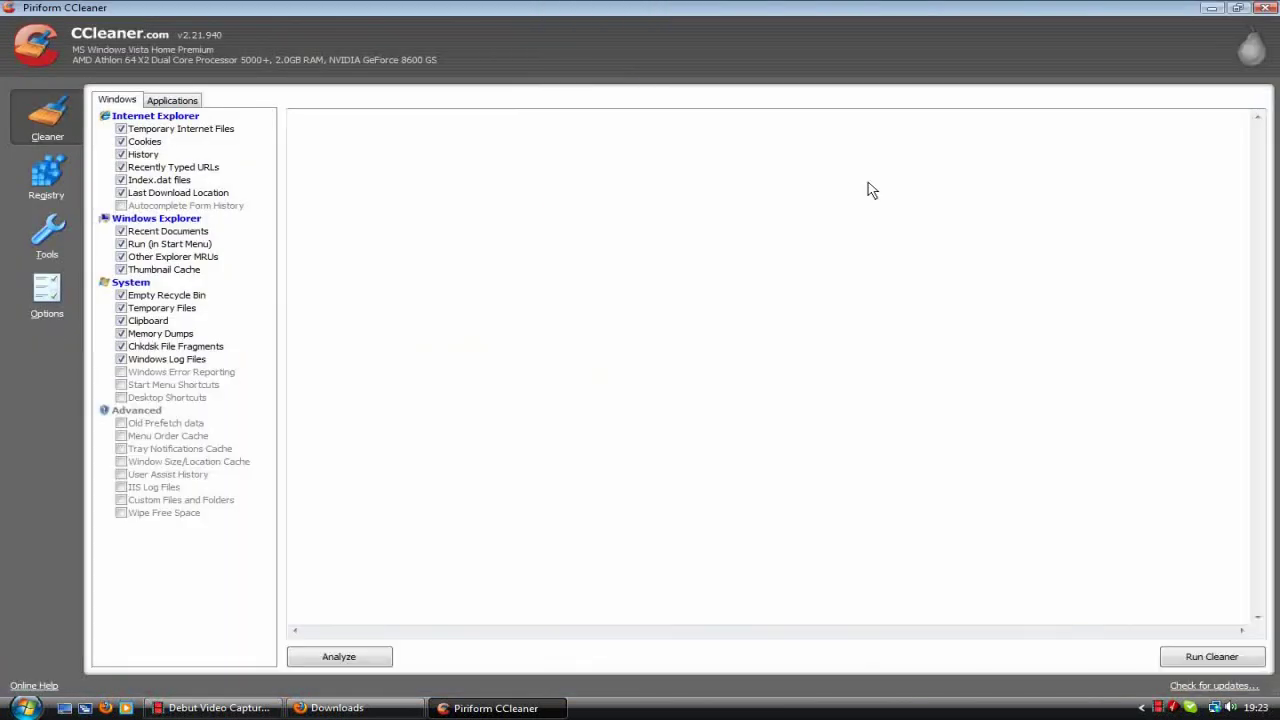
left_click(121, 372)
left_click(121, 385)
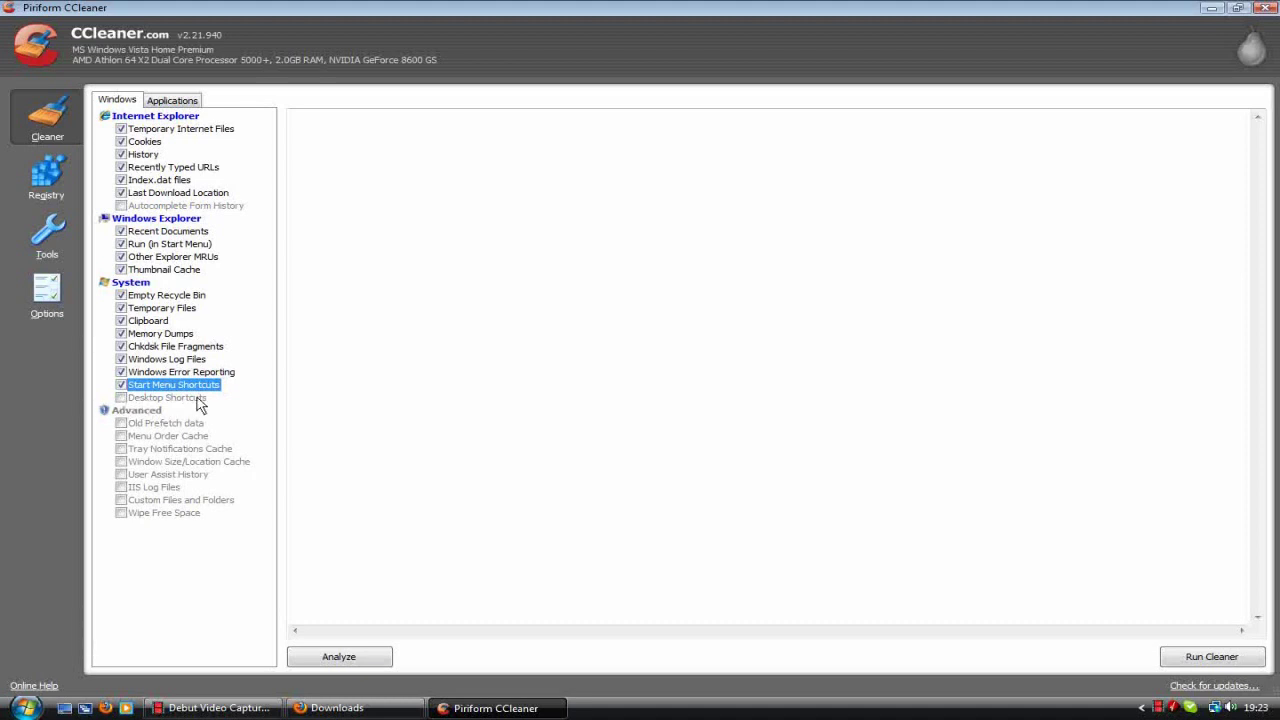
left_click(121, 424)
Tick Menu Order, Tray Notifications, Window Size/Location caches, User Assist, IIS Logs and Custom Files, accepting warnings
left_click(121, 437)
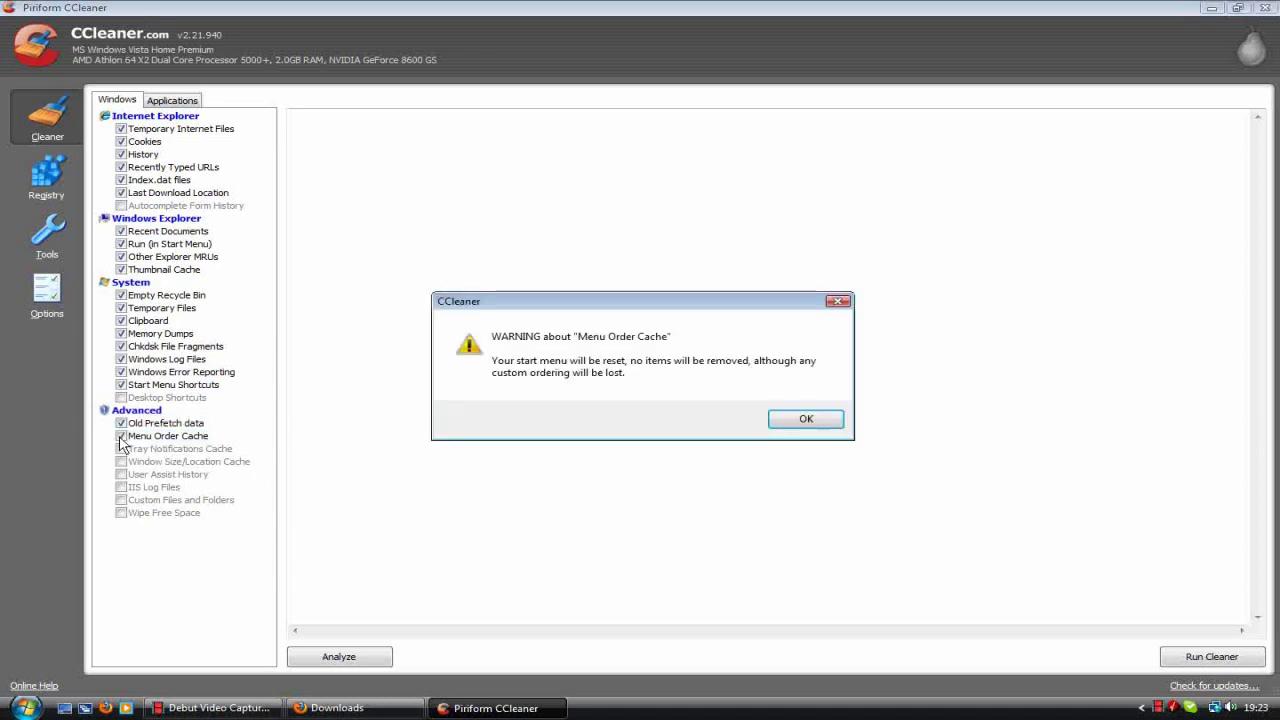
left_click(806, 424)
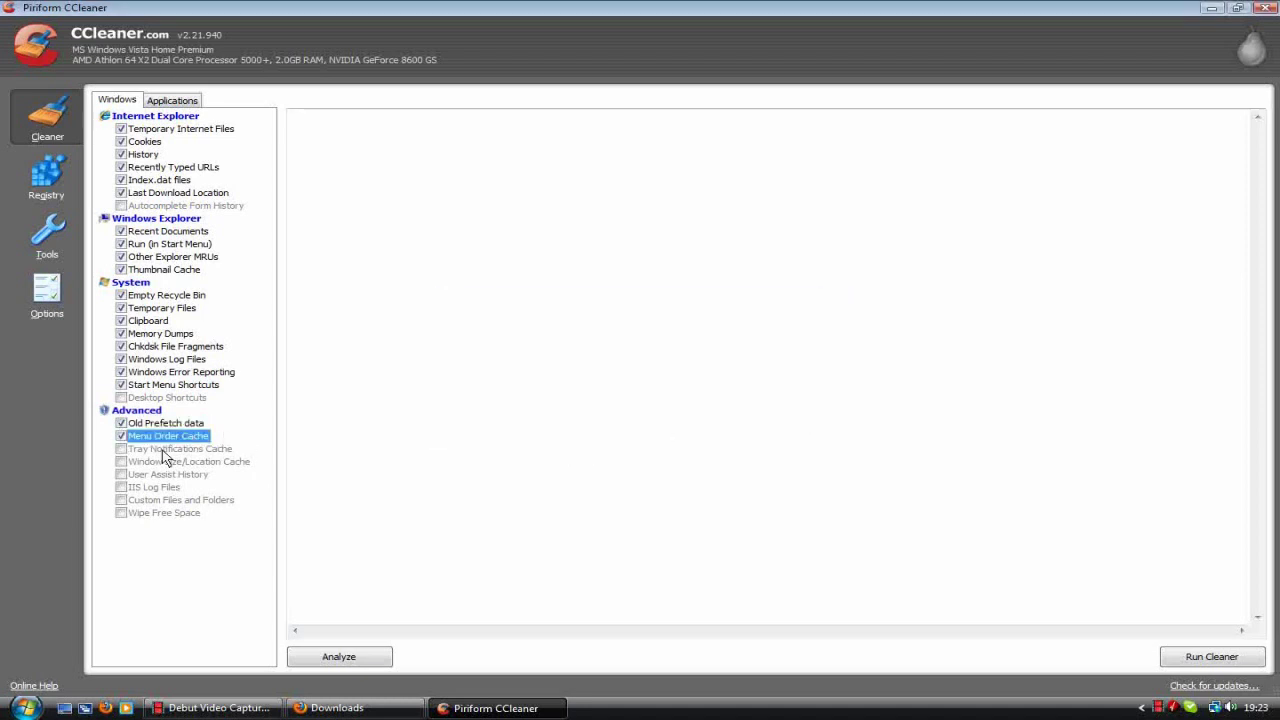
left_click(121, 449)
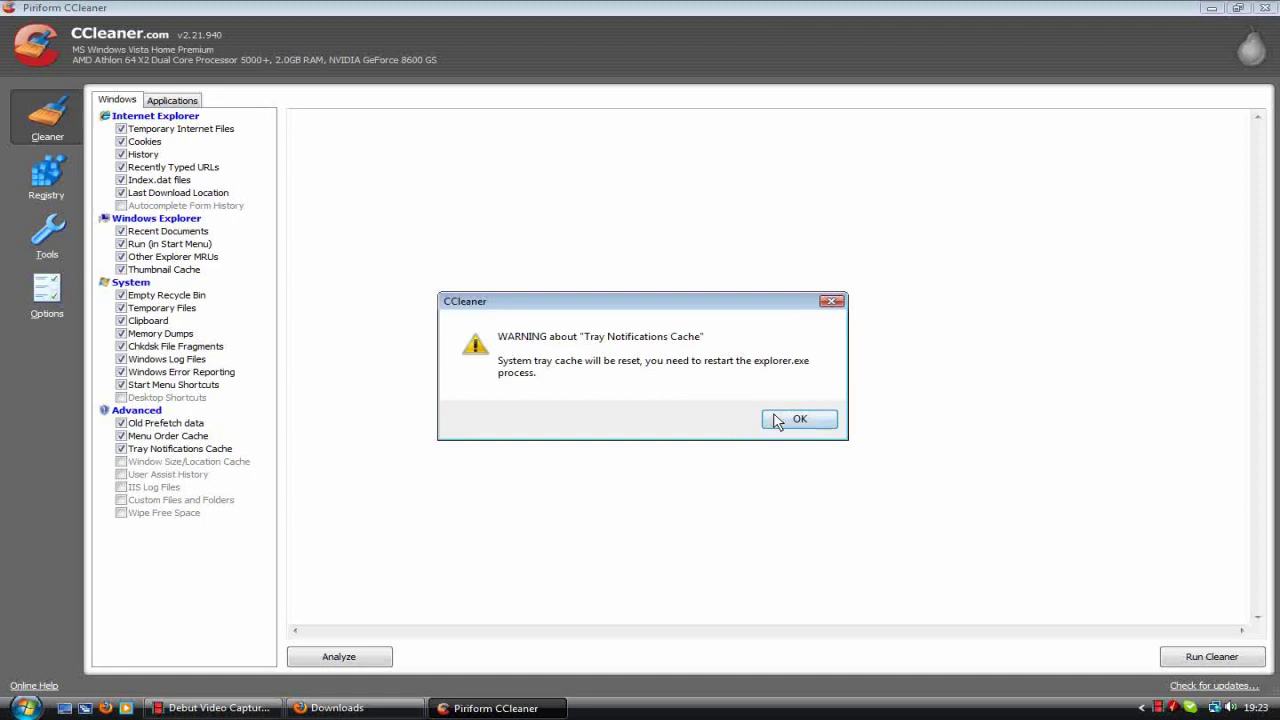
left_click(776, 420)
left_click(121, 462)
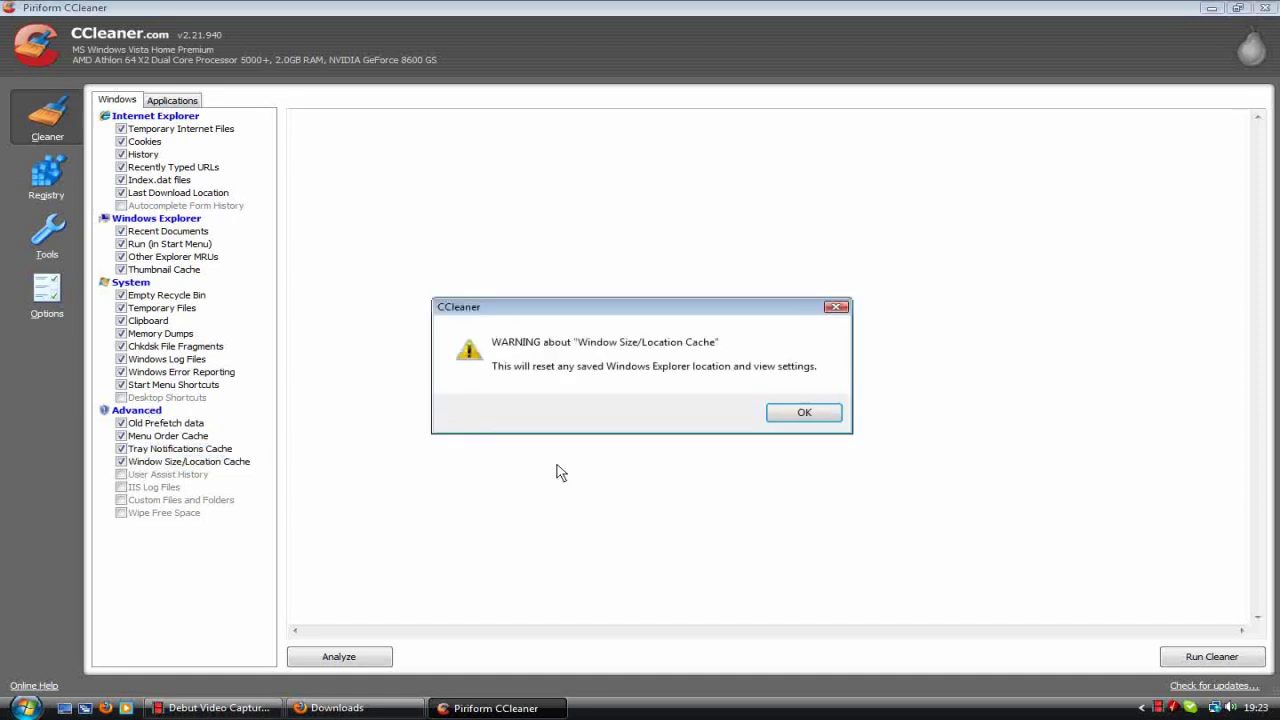
left_click(805, 413)
left_click(121, 476)
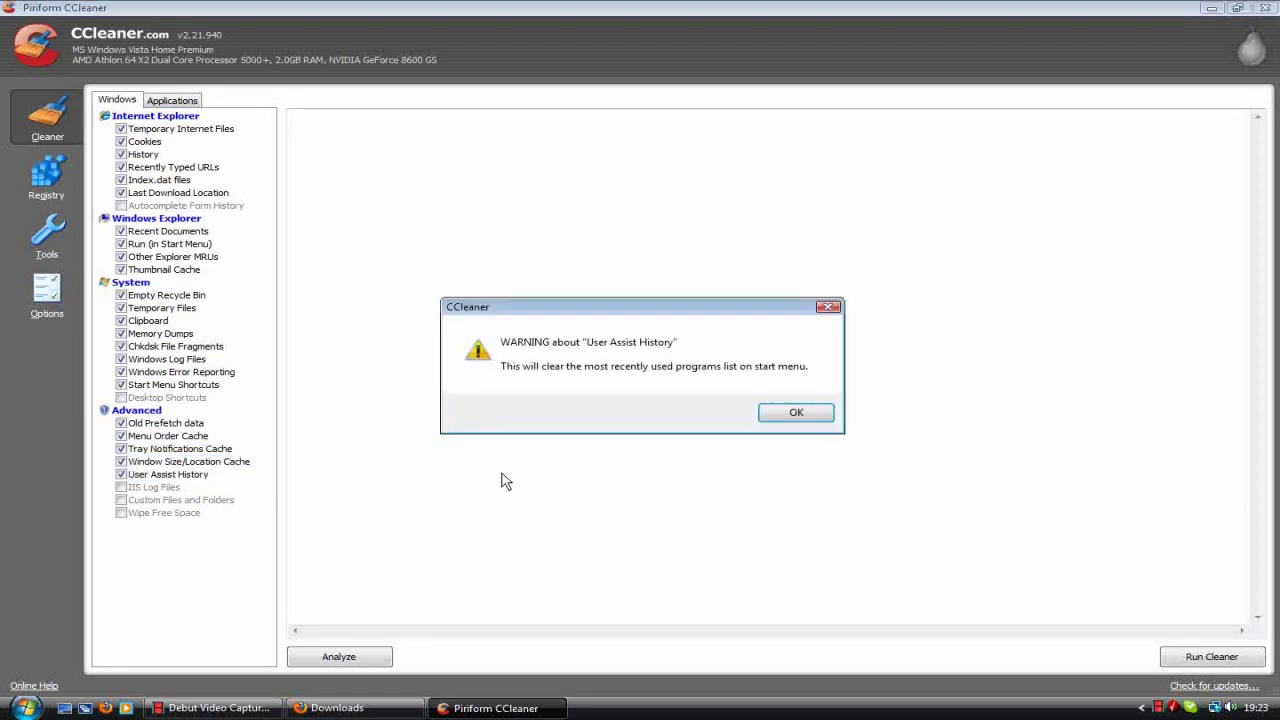
left_click(785, 418)
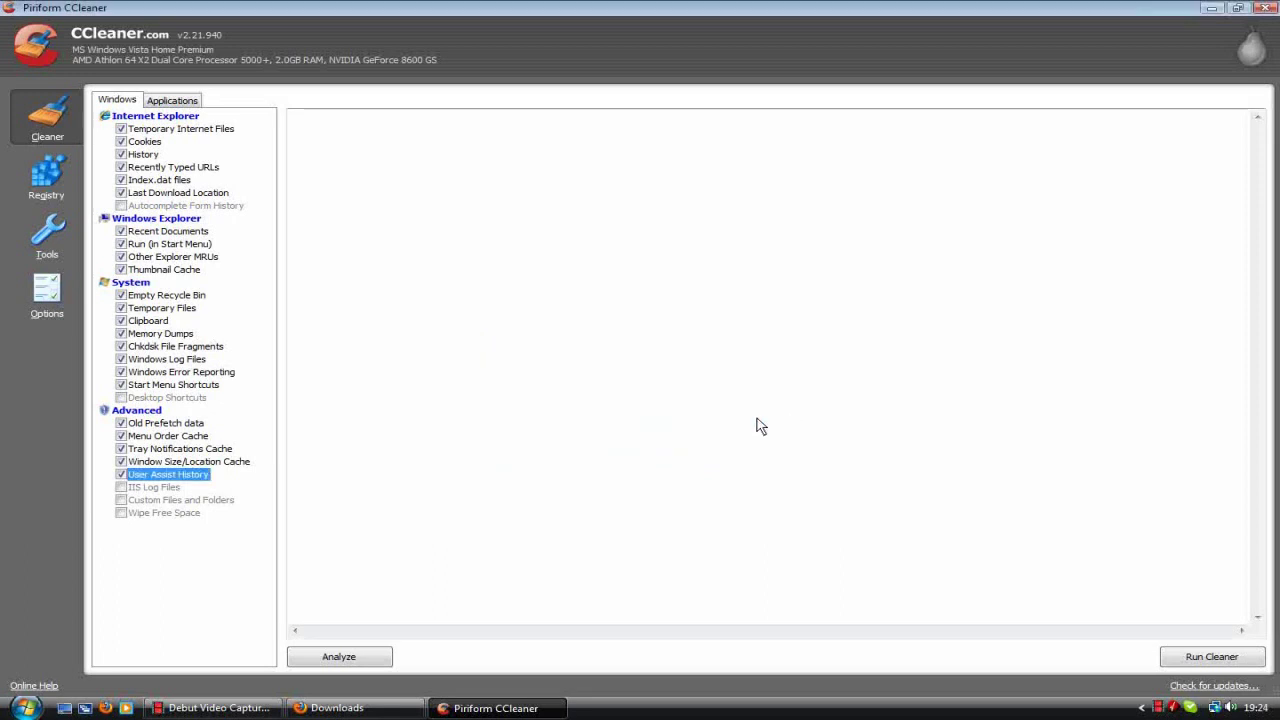
left_click(121, 487)
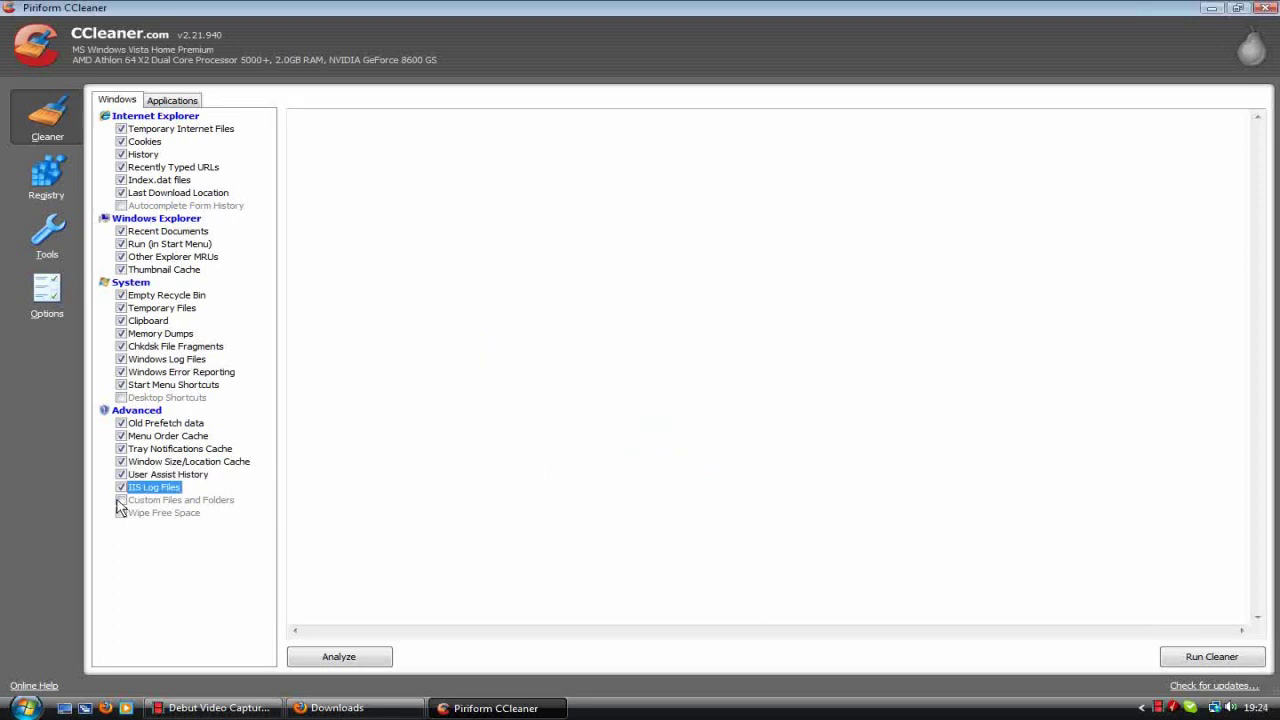
left_click(121, 500)
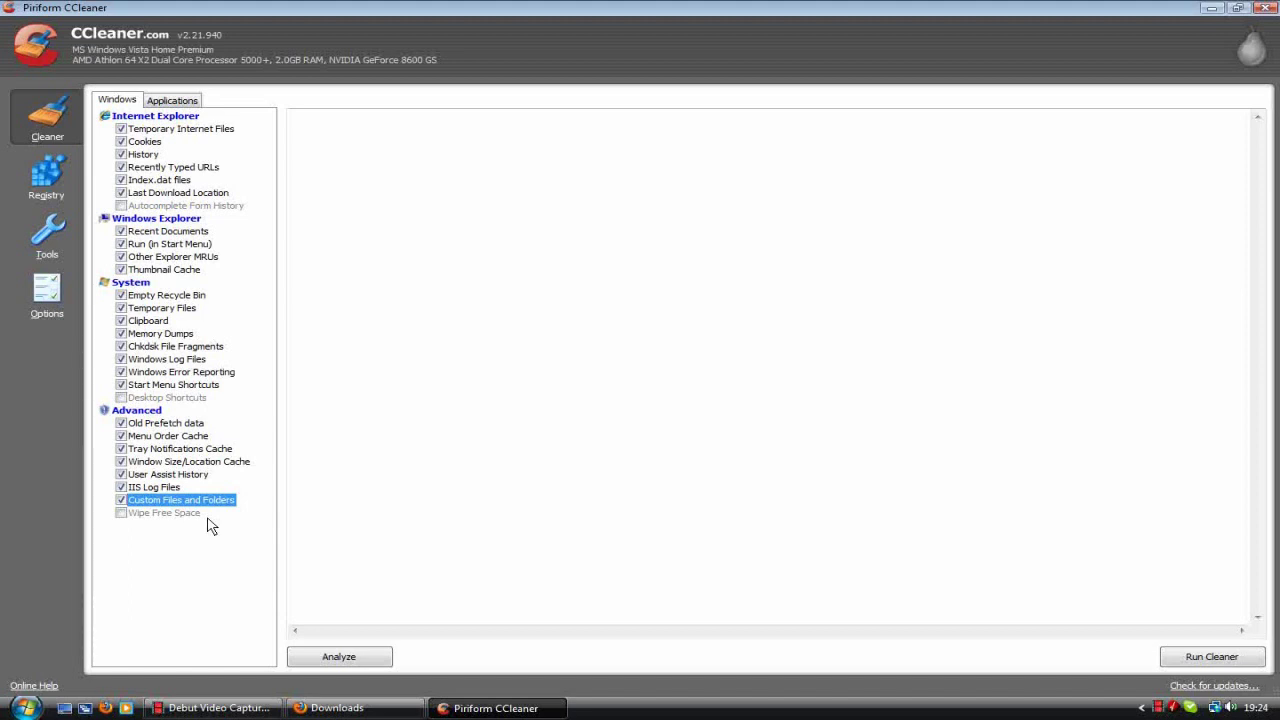
left_click(211, 526)
Turn off the 48-hour Windows Temp deletion limit in Advanced options, then close CCleaner
left_click(50, 288)
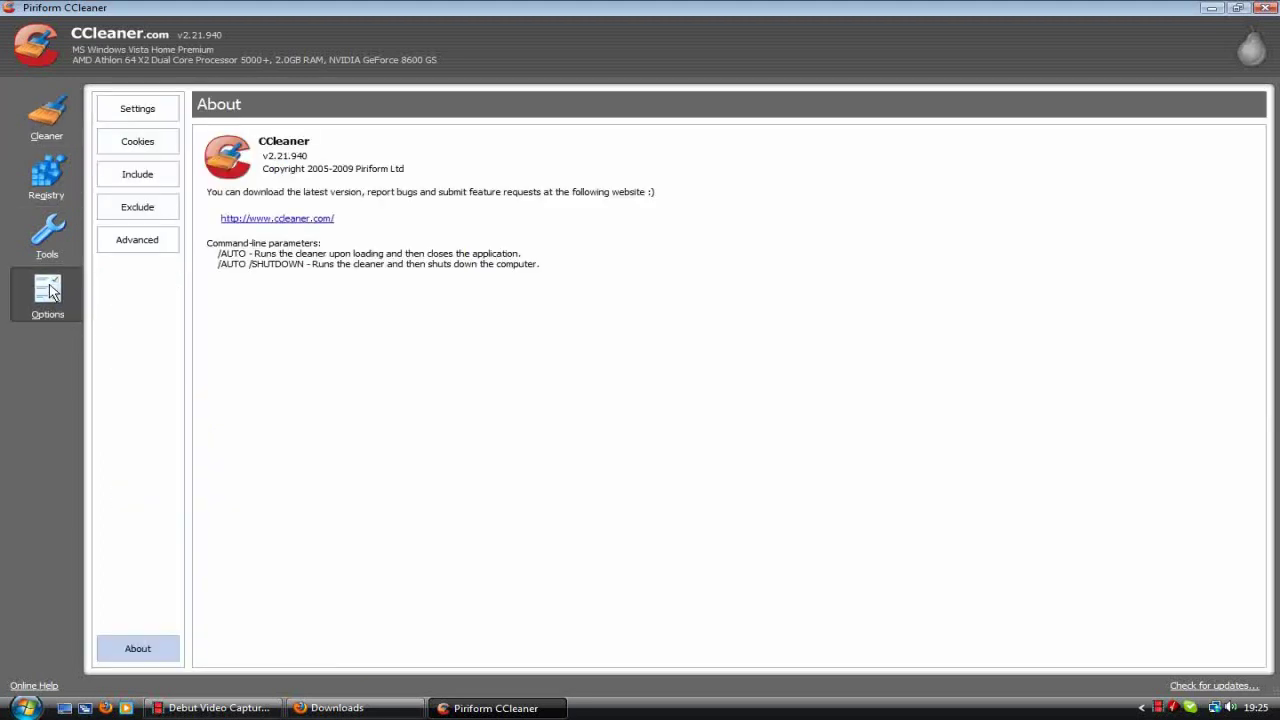
left_click(147, 248)
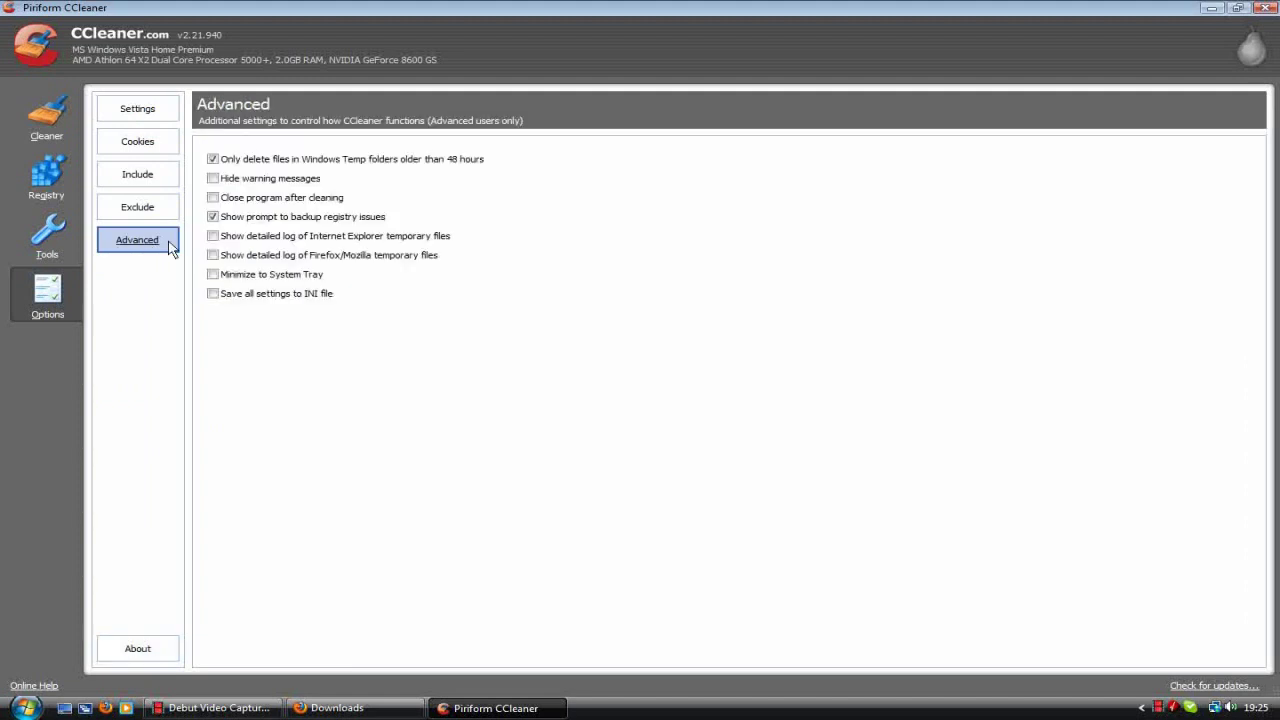
left_click(212, 159)
left_click(1265, 8)
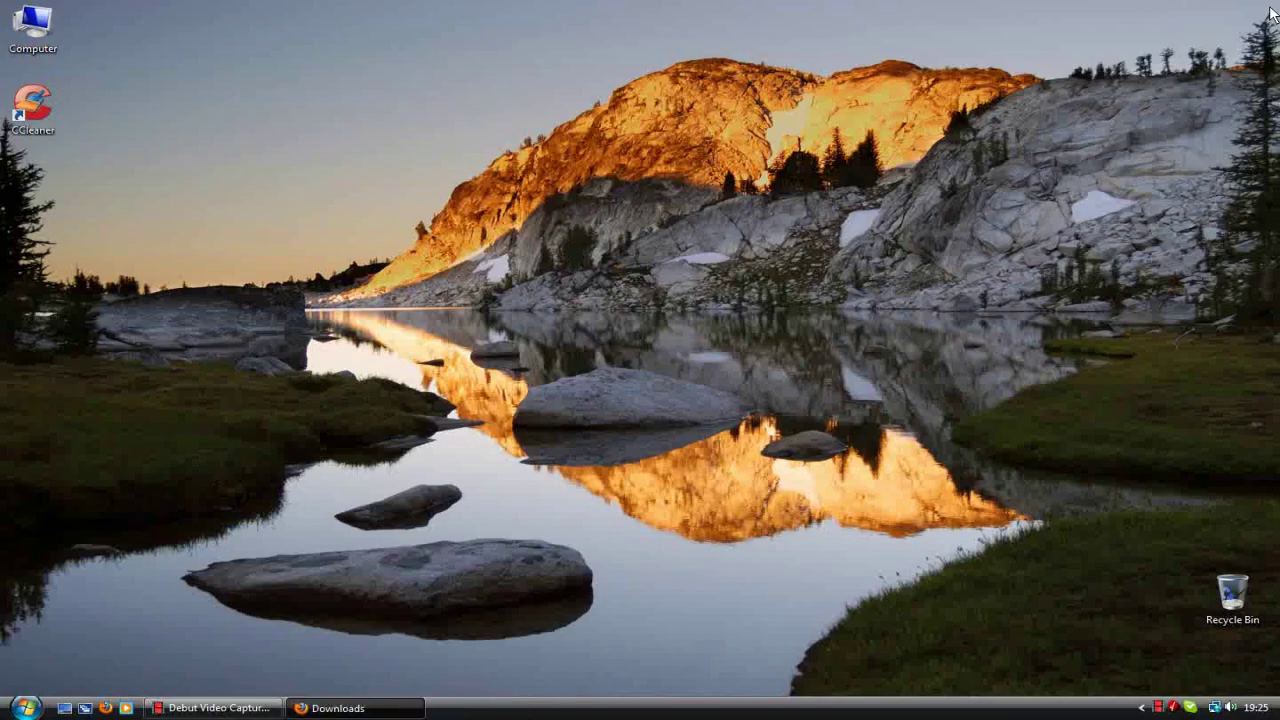
Reopen CCleaner and run the cleaner, disabling future delete confirmations, removing 3.52MB
left_click(45, 112)
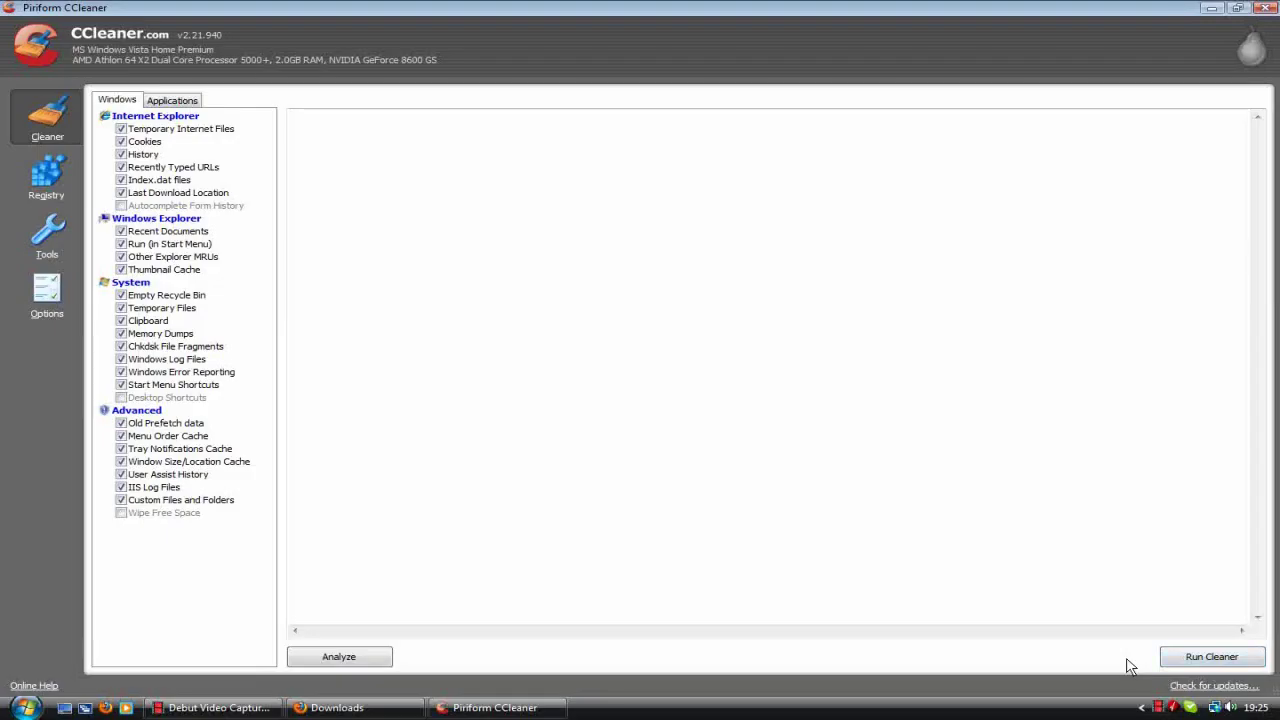
left_click(1196, 662)
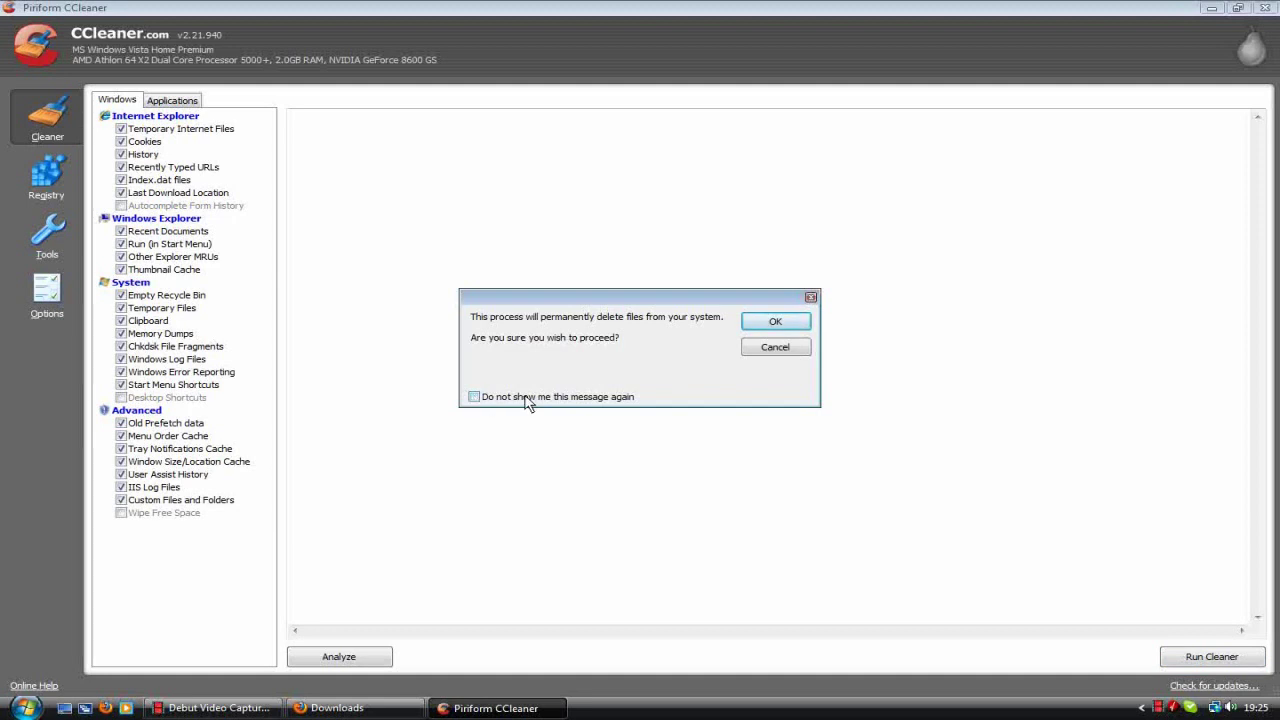
left_click(474, 397)
left_click(764, 324)
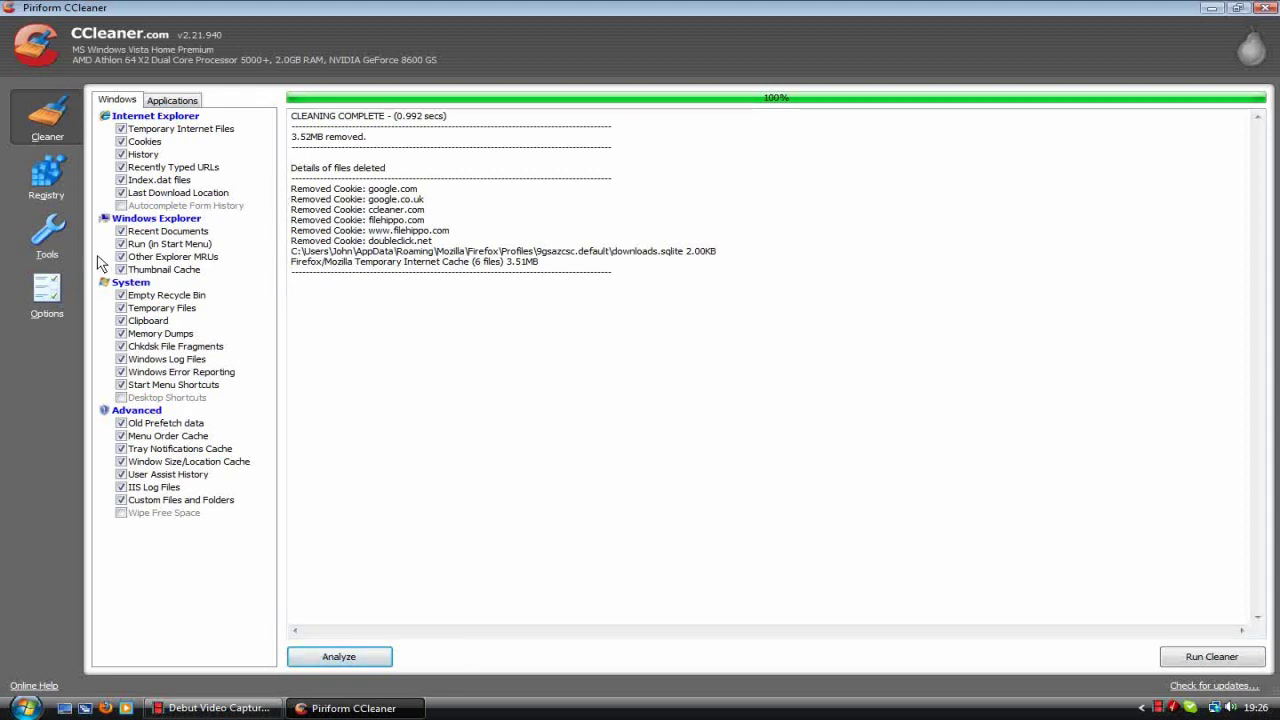
Scan the registry and fix the single Unused File Extension (.09) issue
left_click(44, 180)
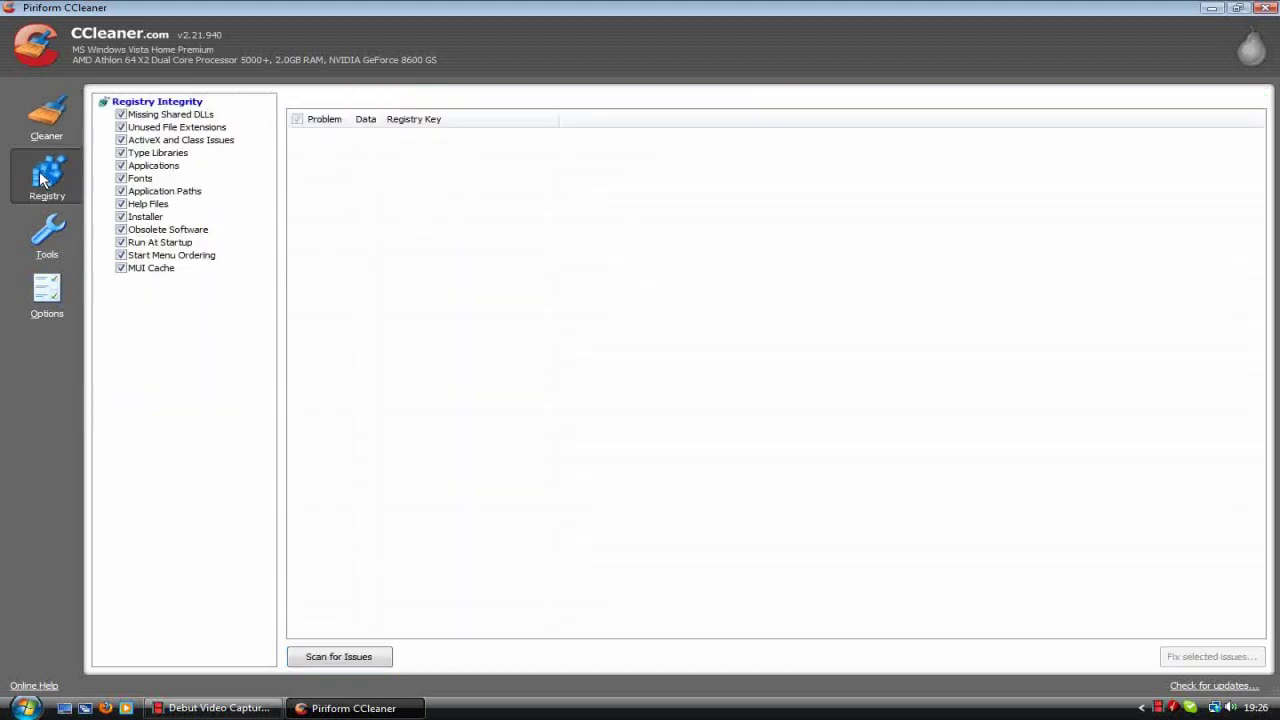
left_click(340, 657)
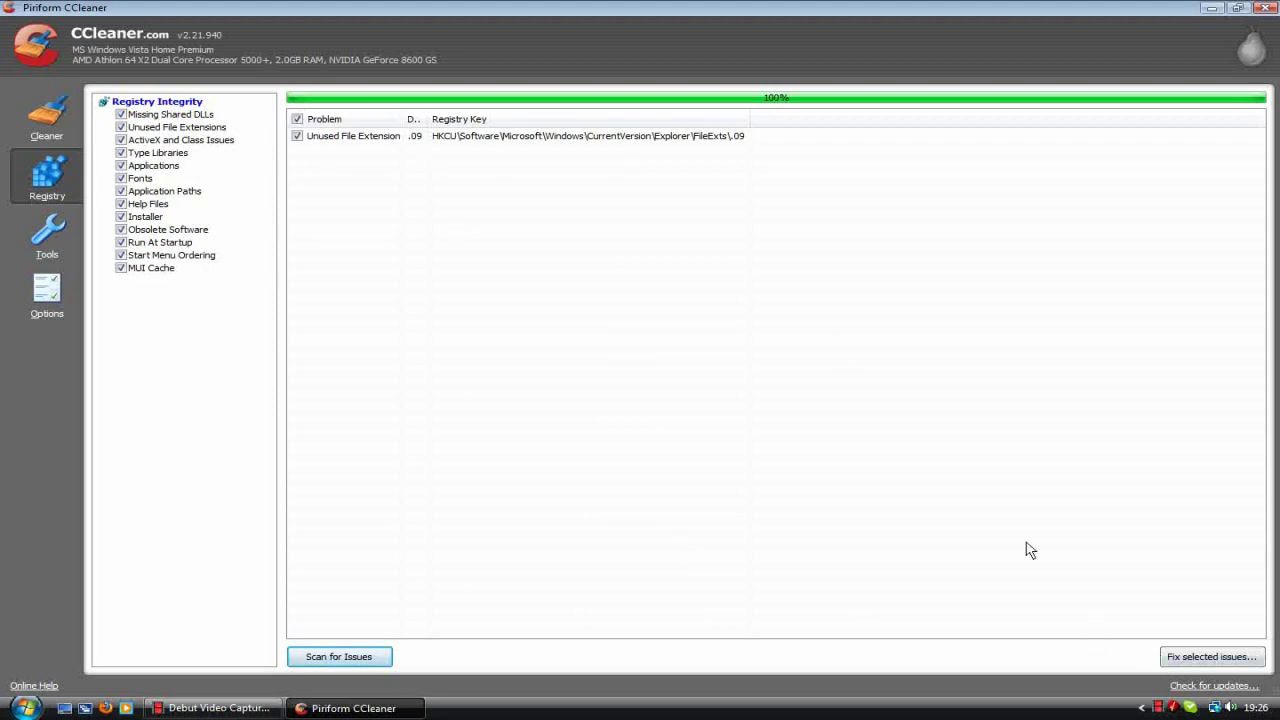
left_click(1208, 663)
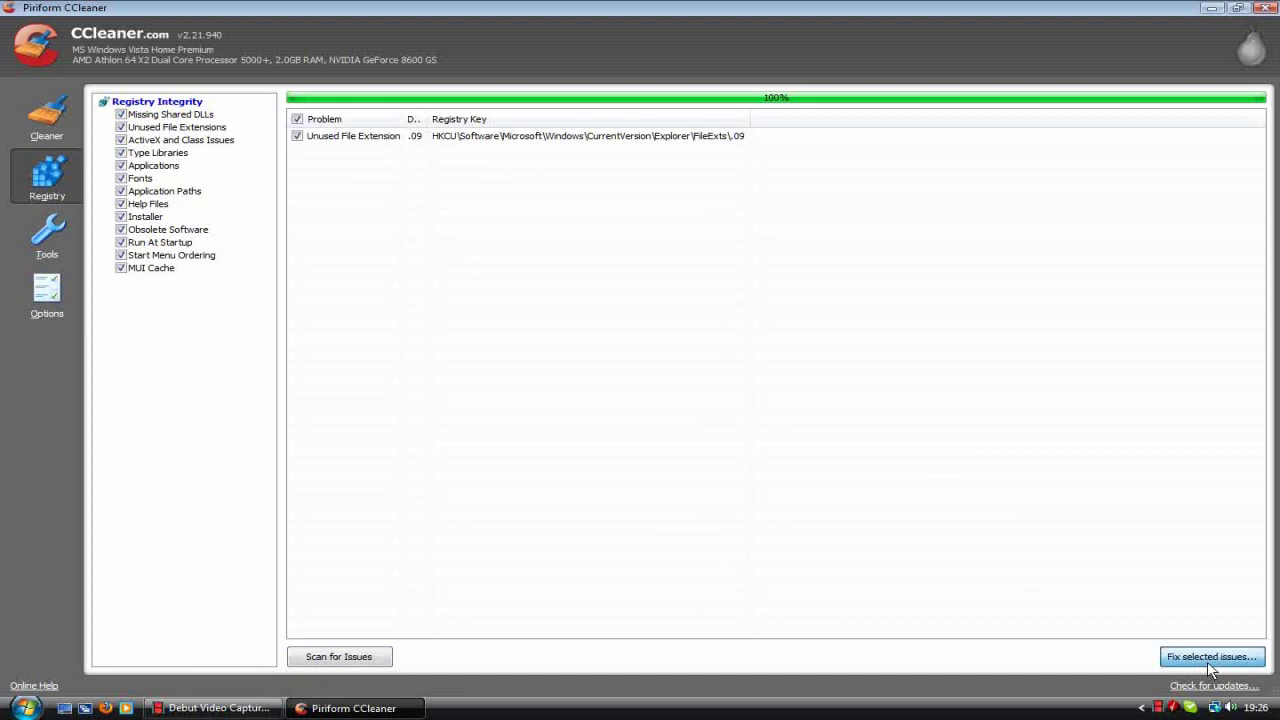
left_click(574, 430)
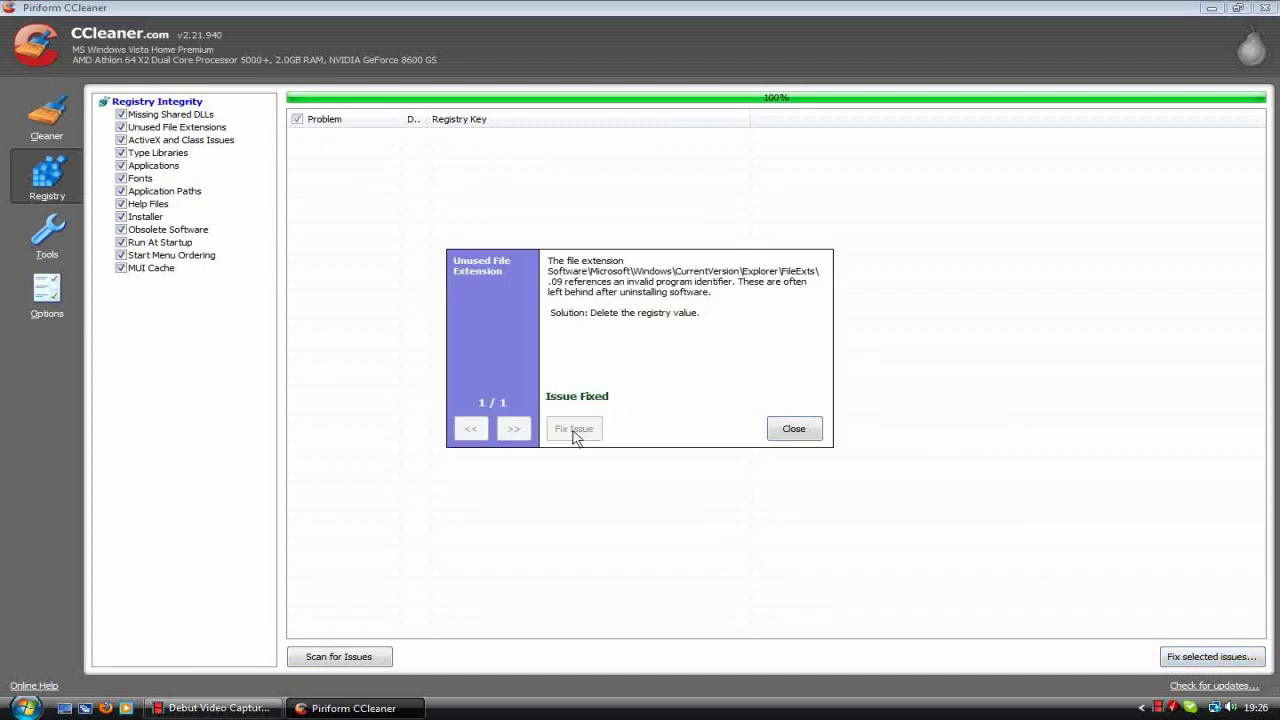
left_click(807, 437)
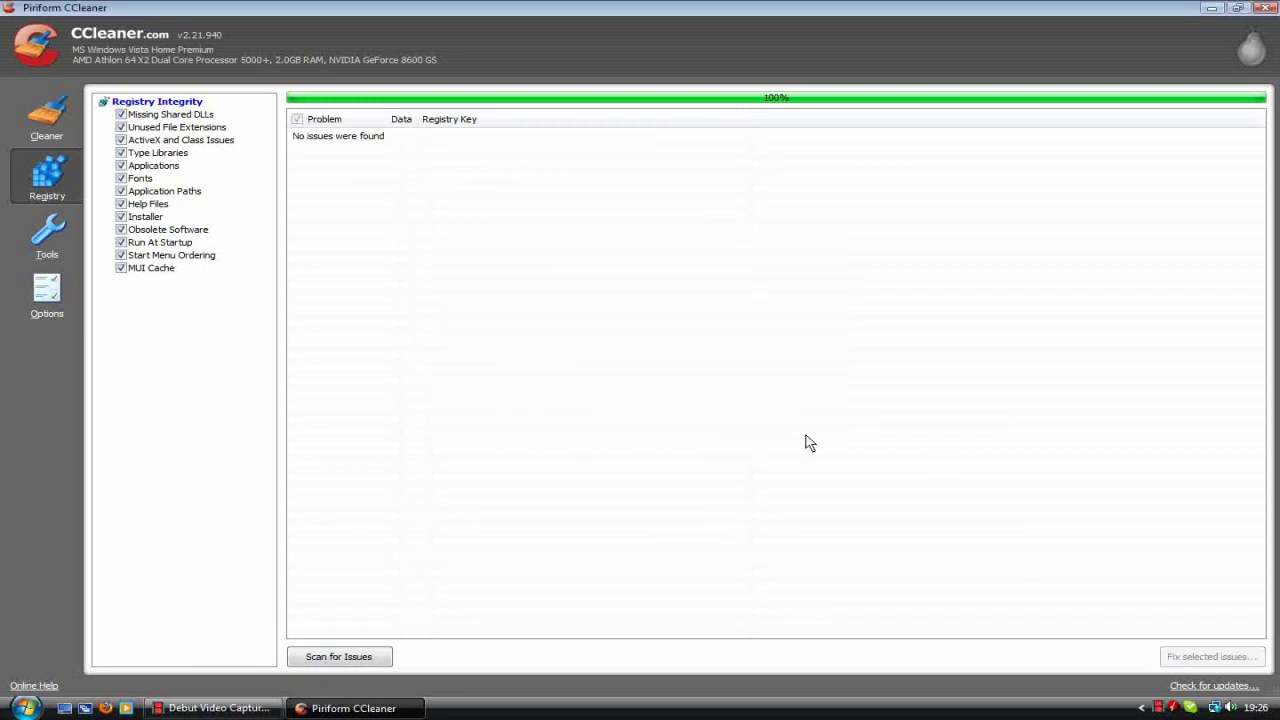
Rescan the registry to confirm no issues remain
left_click(368, 660)
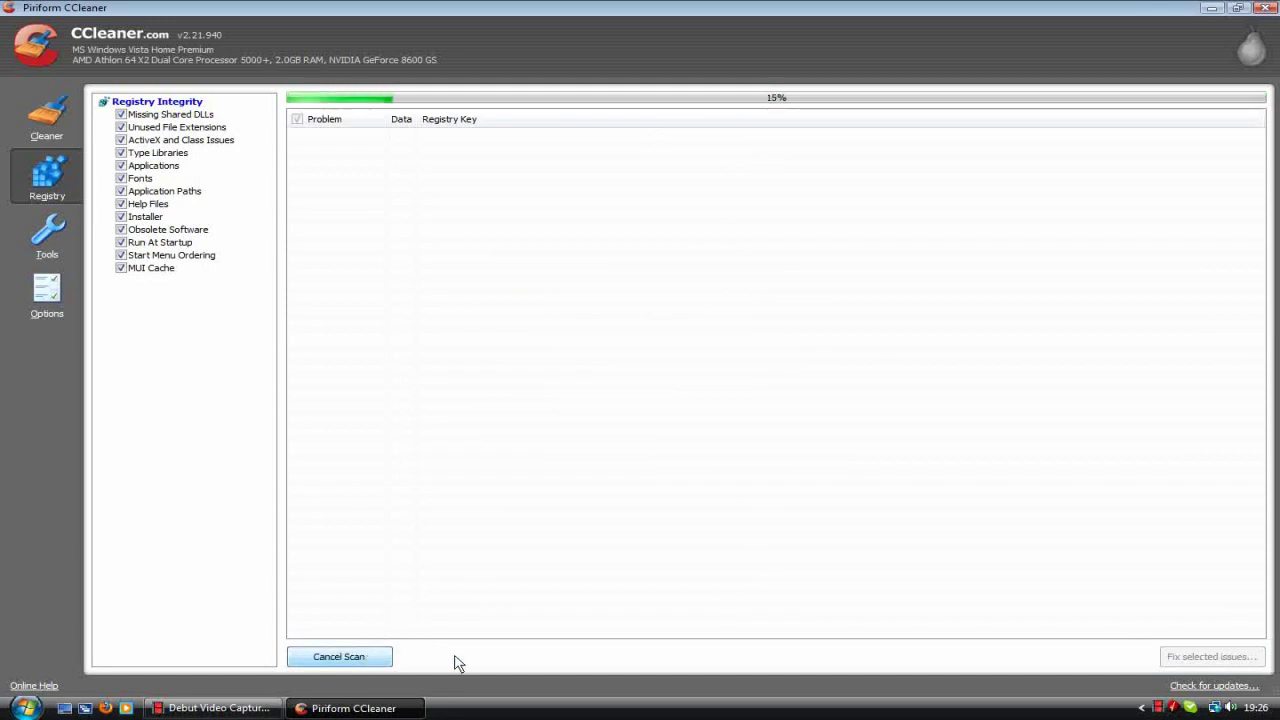